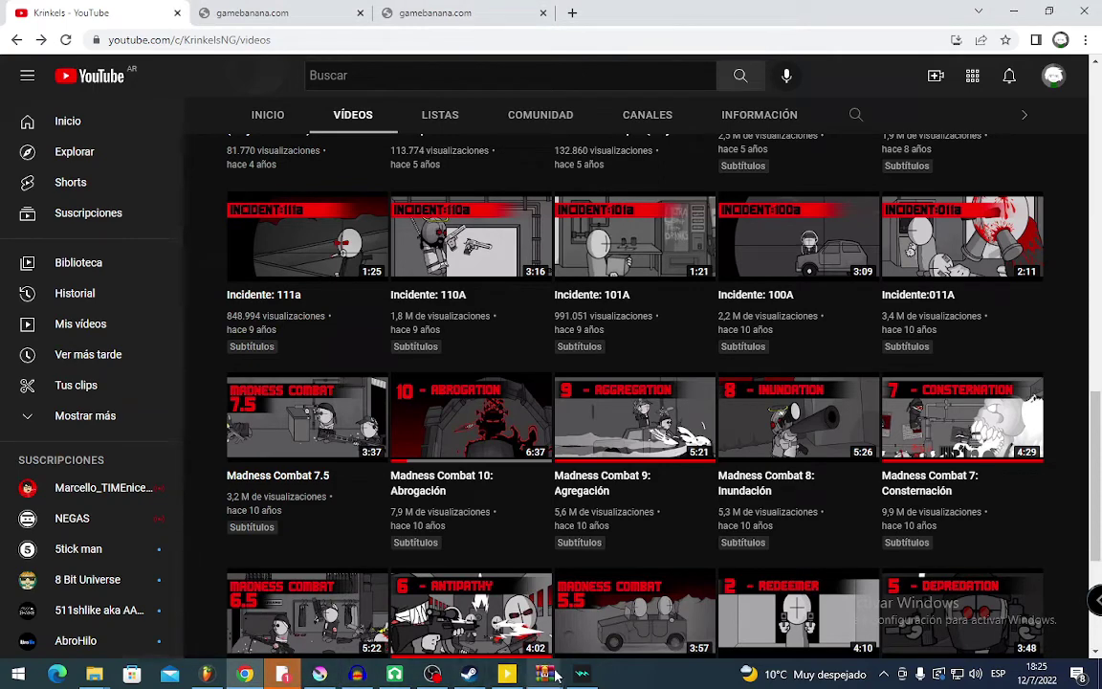
Switch to Discord and set the account's status to No molestar.
left_click(440, 674)
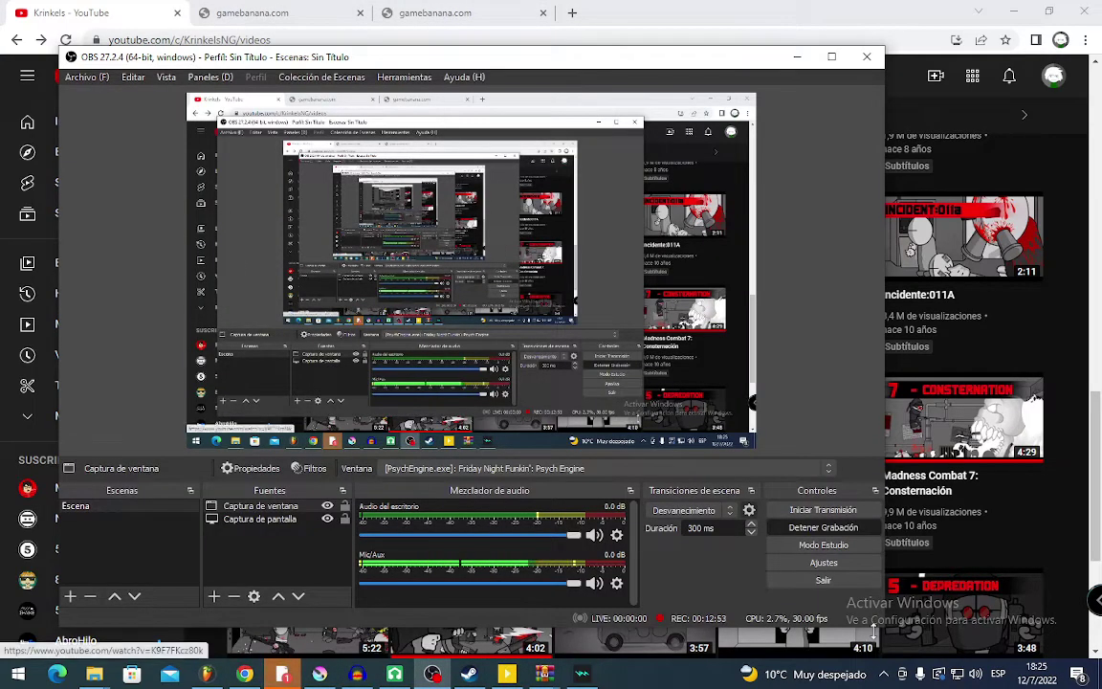
left_click(860, 601)
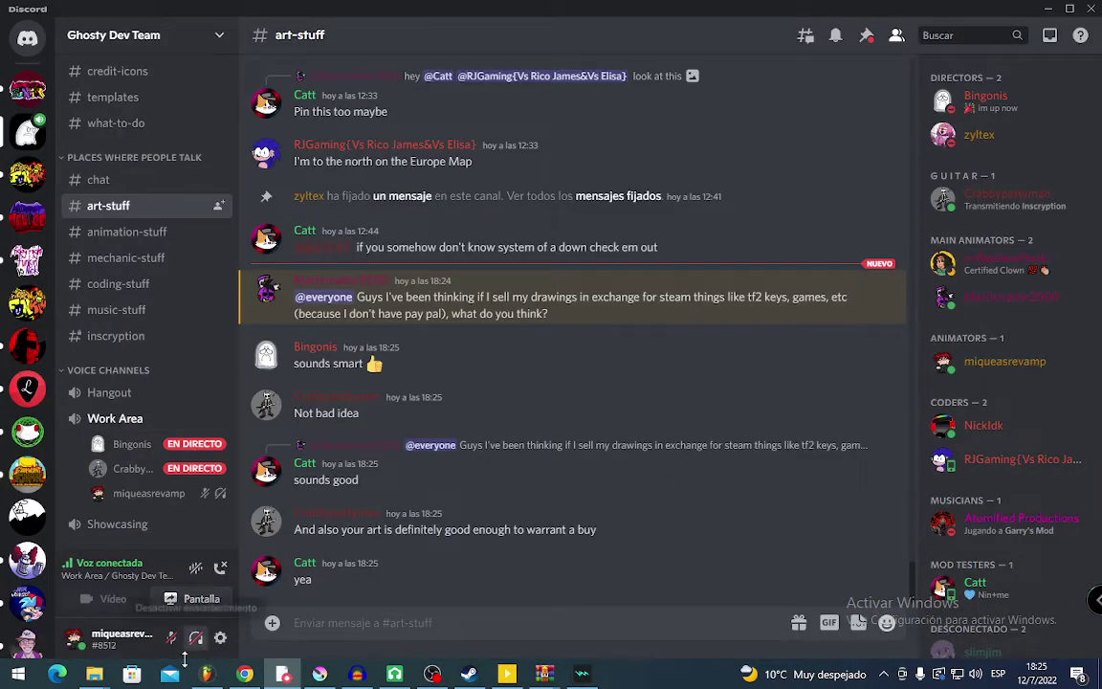
left_click(74, 637)
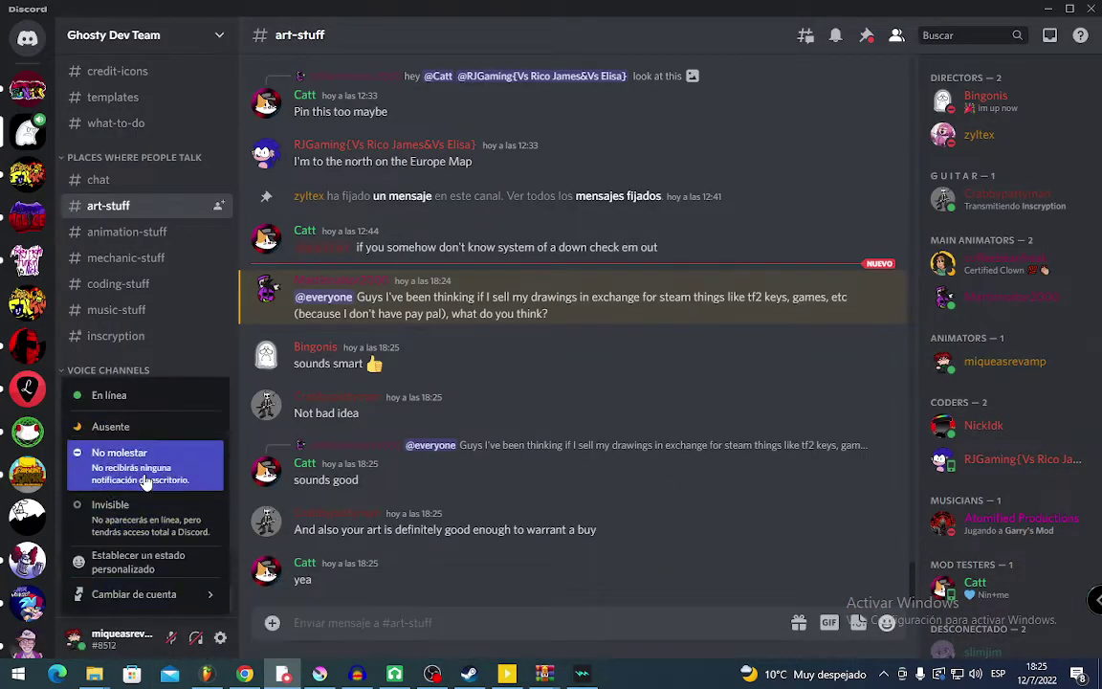
left_click(145, 471)
Switch to Chrome and look through the older Madness Combat and Incident episodes in the Krinkels channel's video list.
left_click(94, 674)
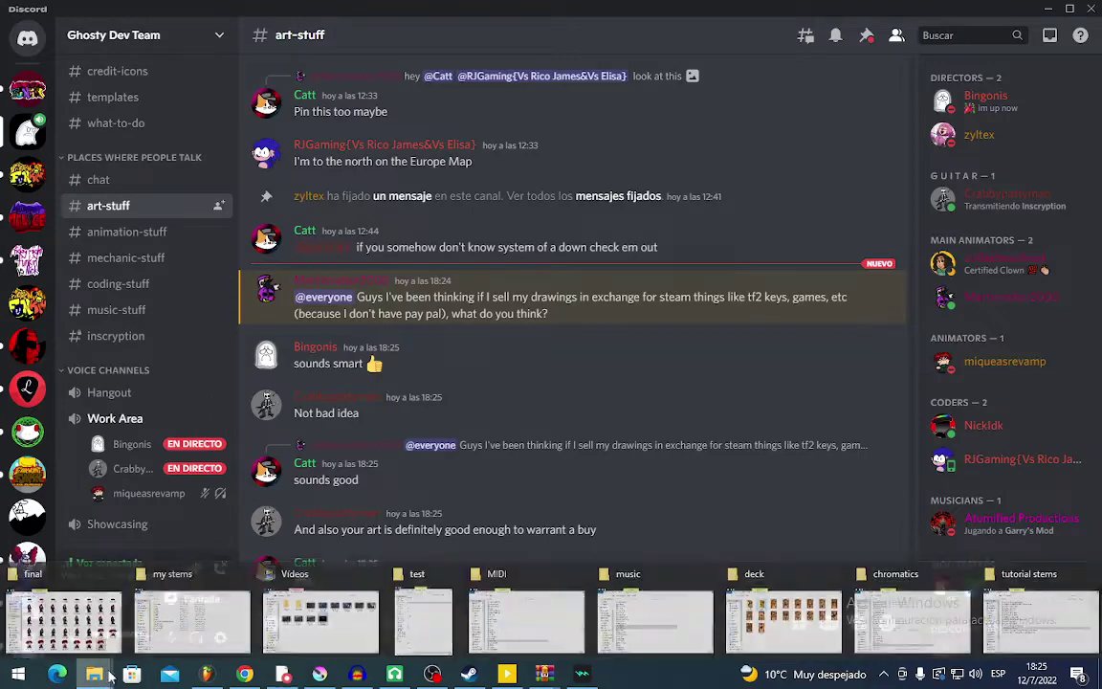
left_click(244, 673)
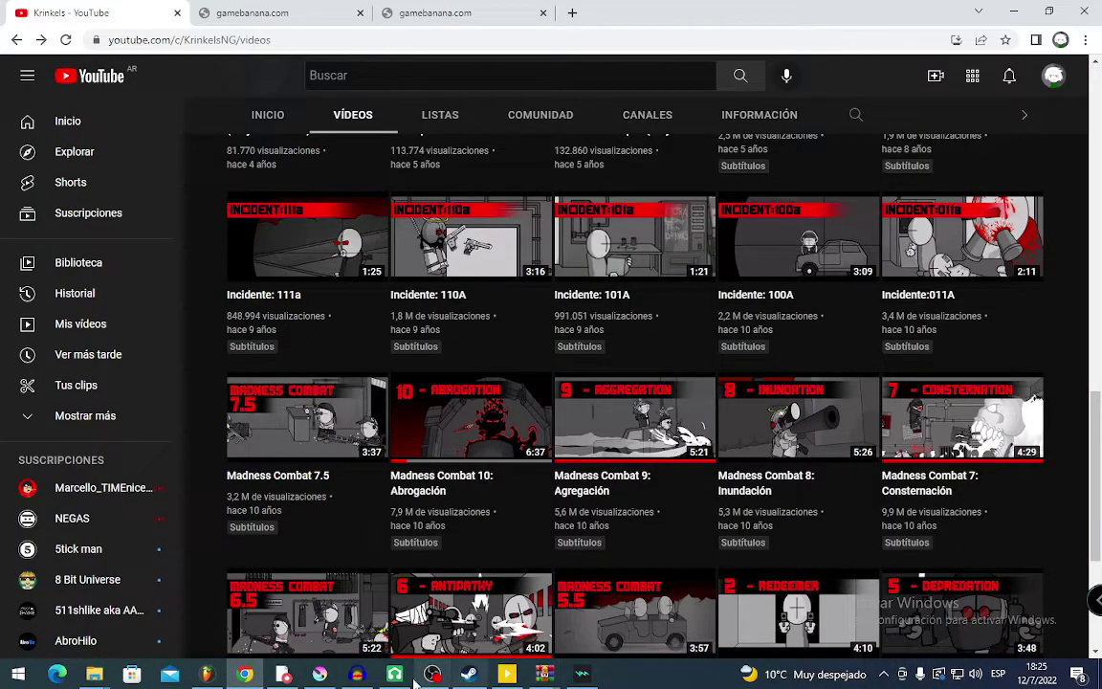
scroll(1075, 447, "down", 3)
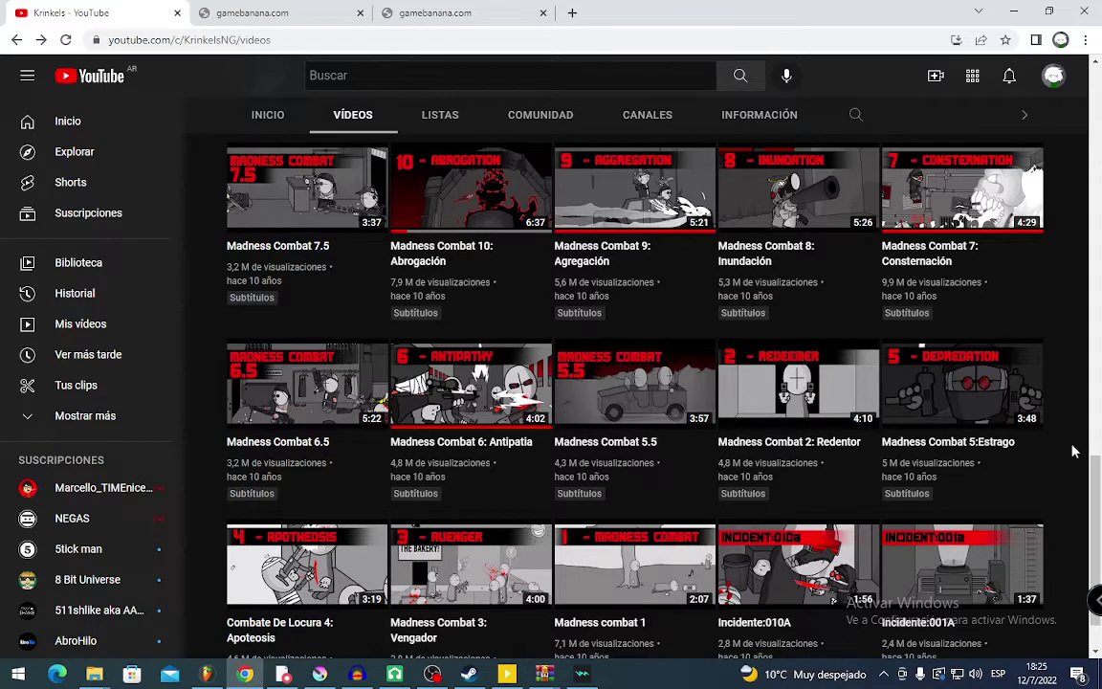
scroll(1073, 450, "down", 1)
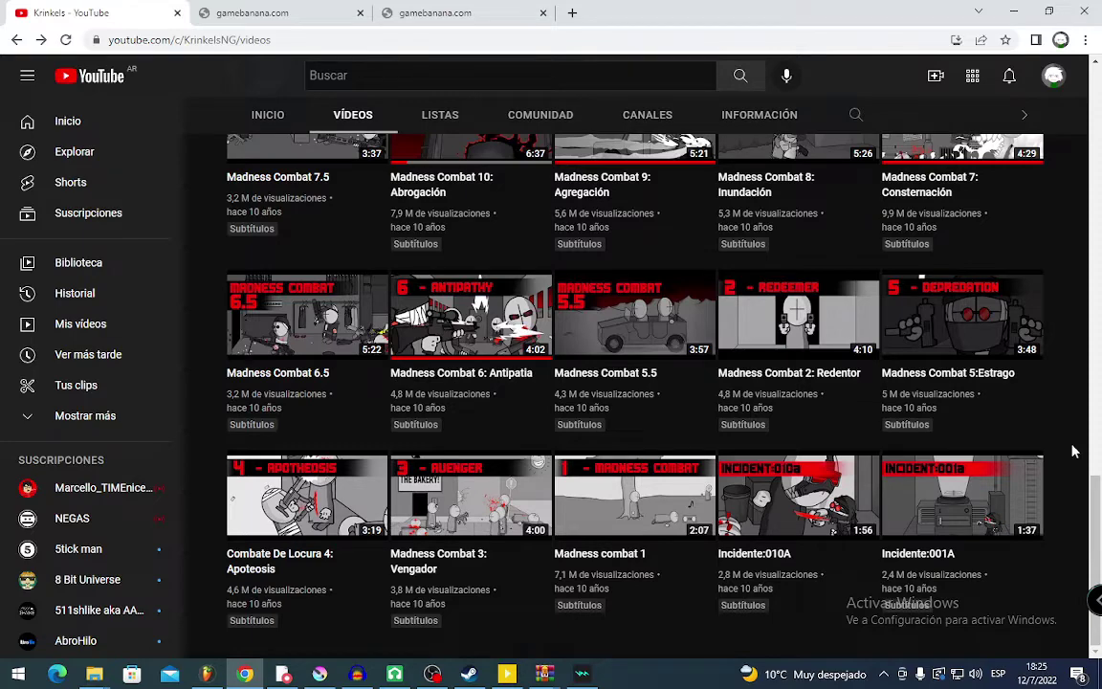
scroll(1073, 451, "up", 5)
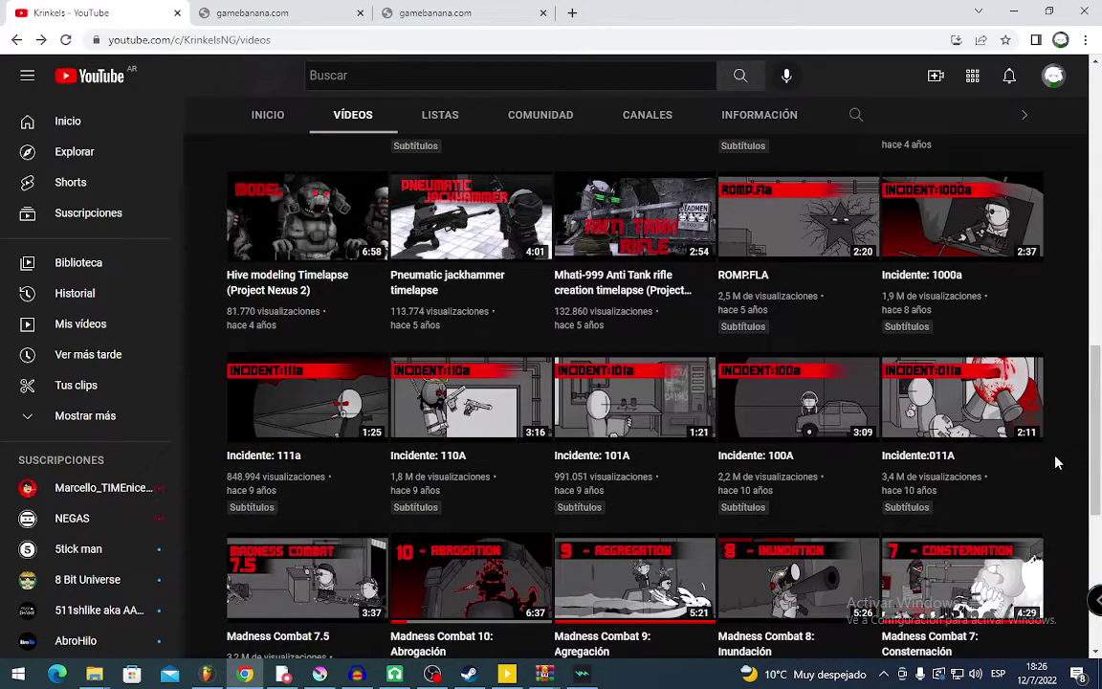
Open the maxresdefault image from the desktop in Krita.
left_click(325, 675)
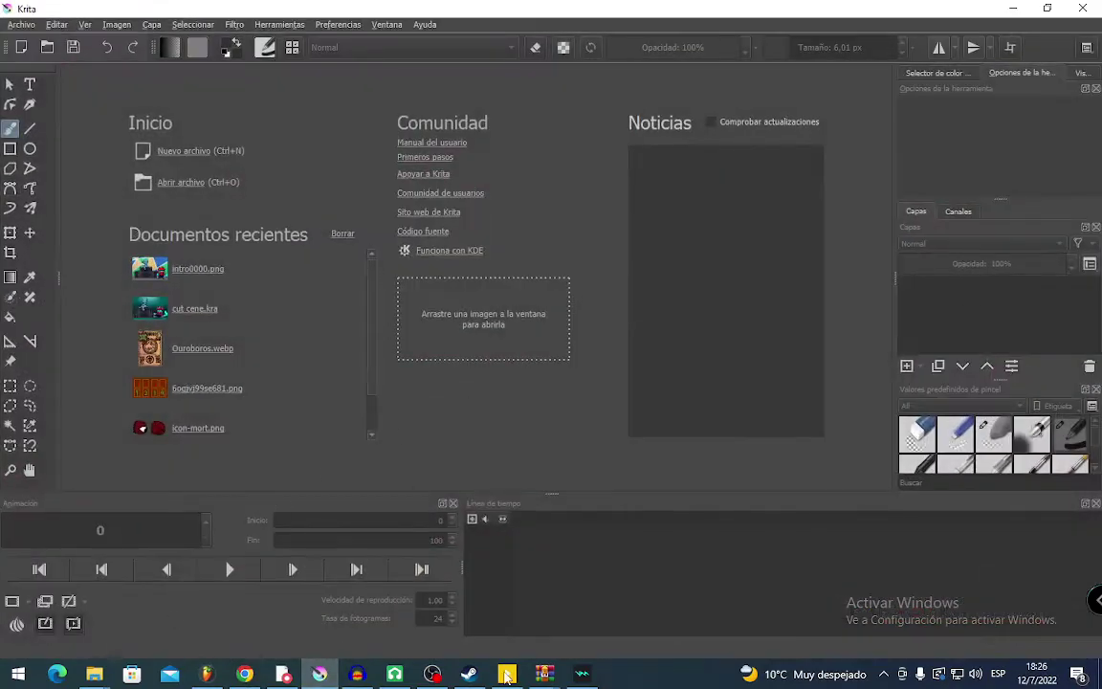
left_click(1100, 681)
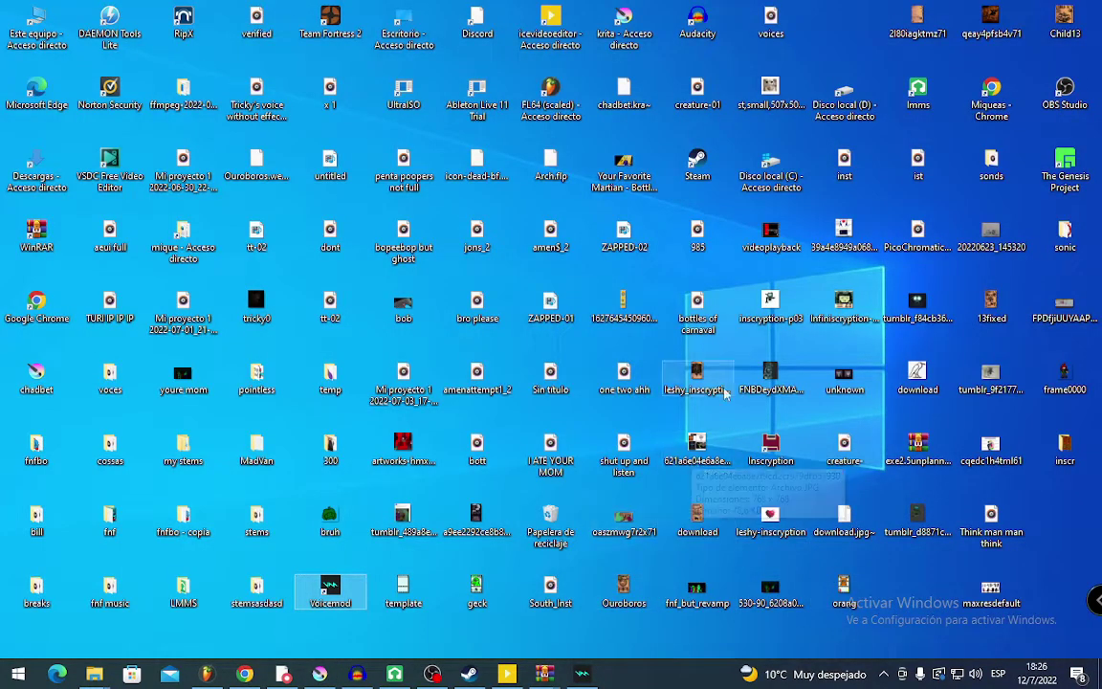
left_click_drag(988, 578, 319, 672)
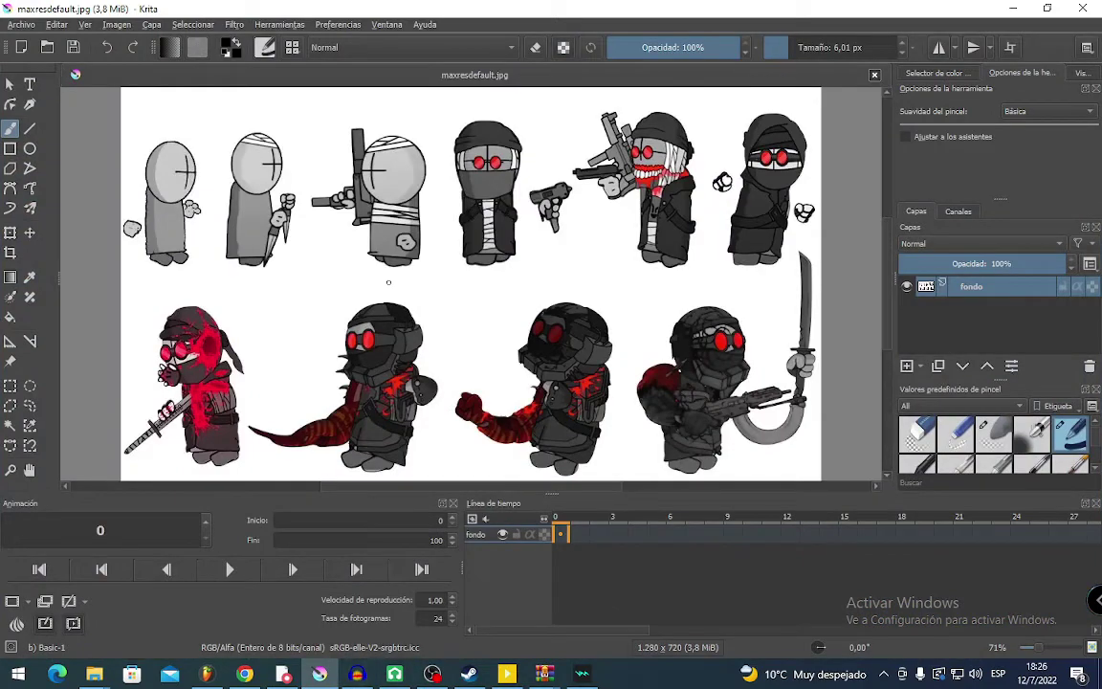
Try circling the last two characters of the upper row with a loose black brush stroke and undo it.
scroll(388, 282, "down", 4)
left_click_drag(465, 261, 394, 242)
scroll(401, 244, "up", 4)
scroll(426, 246, "down", 1)
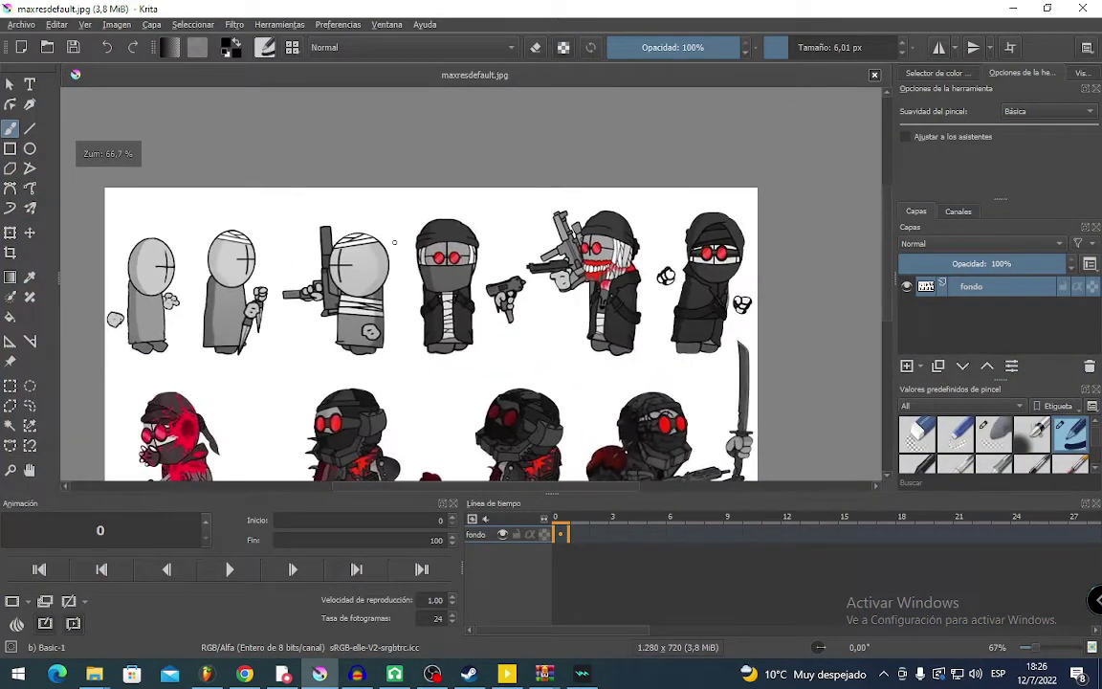
scroll(394, 242, "up", 4)
scroll(386, 216, "down", 1)
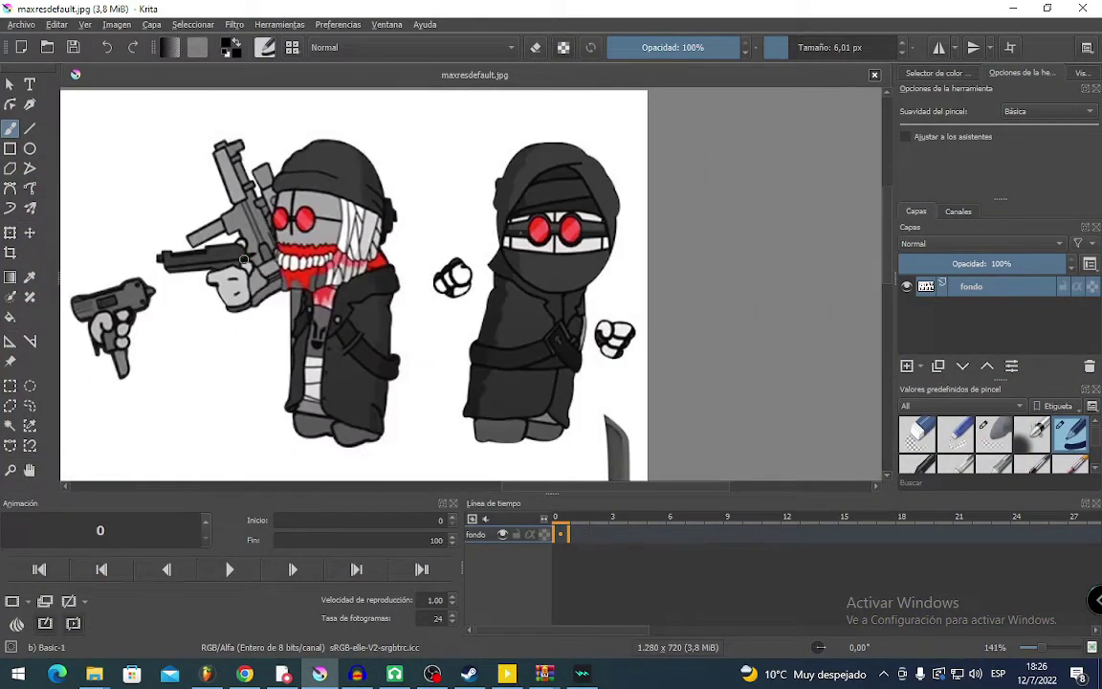
mouse_move(224, 368)
left_mouse_down()
mouse_move(588, 352)
mouse_move(684, 162)
mouse_move(336, 454)
left_mouse_up()
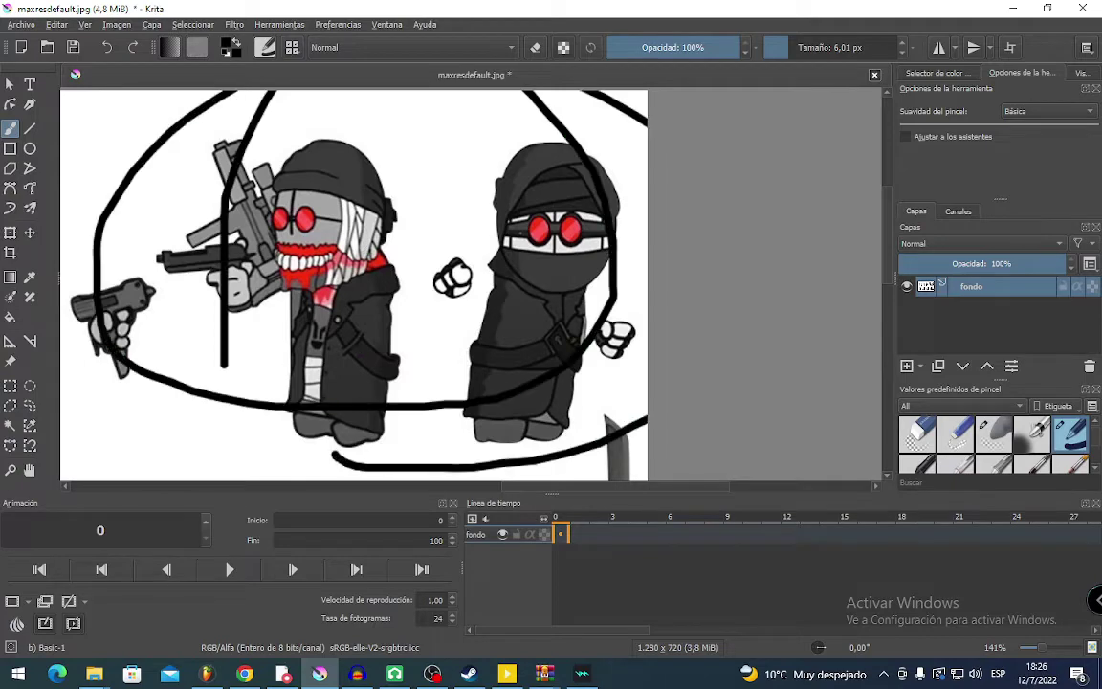
key("ctrl+z")
Examine the character designs in both rows up close, comparing their masks, clothing, arms and face shading.
scroll(361, 348, "down", 3)
scroll(145, 314, "up", 4)
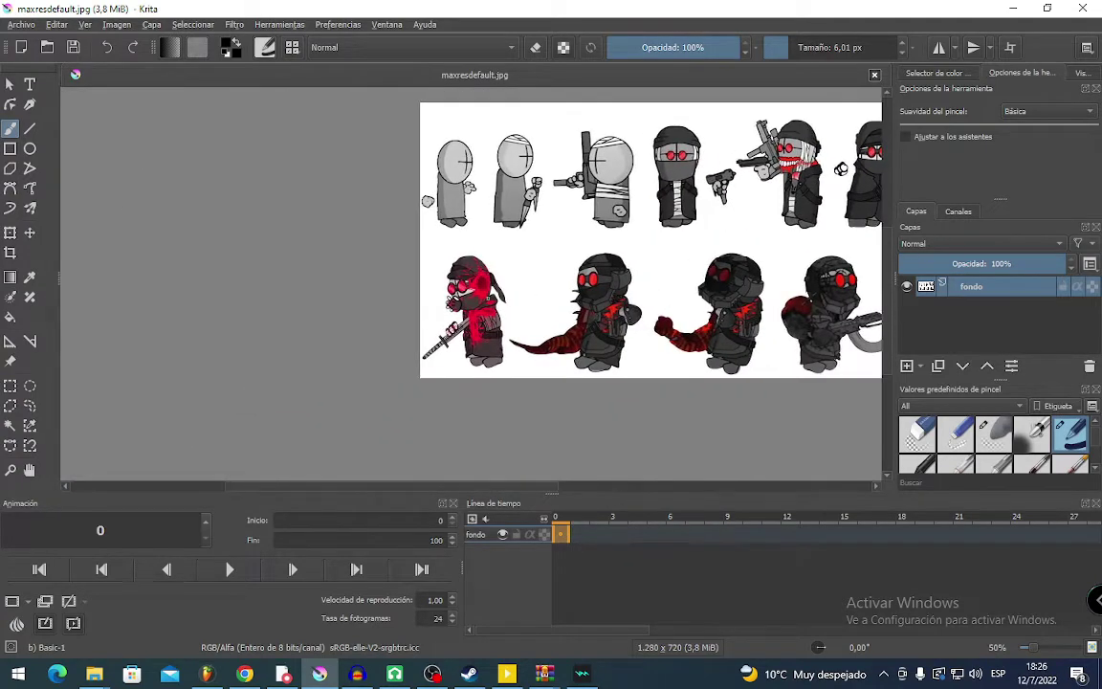
scroll(468, 281, "down", 3)
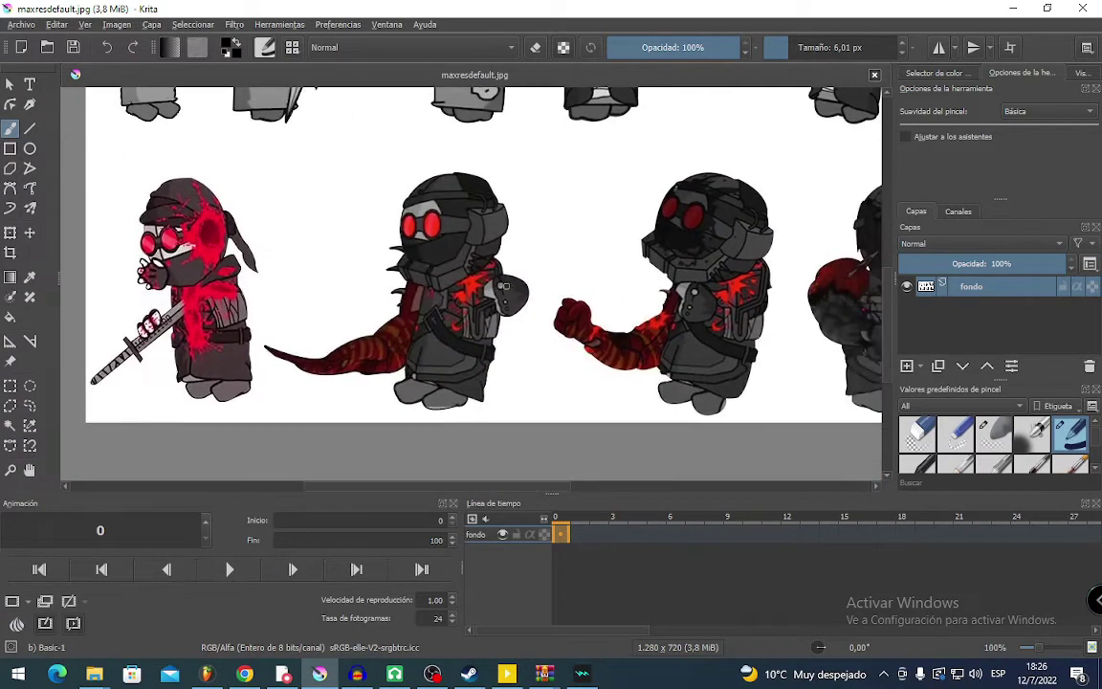
scroll(505, 285, "up", 4)
scroll(531, 263, "down", 3)
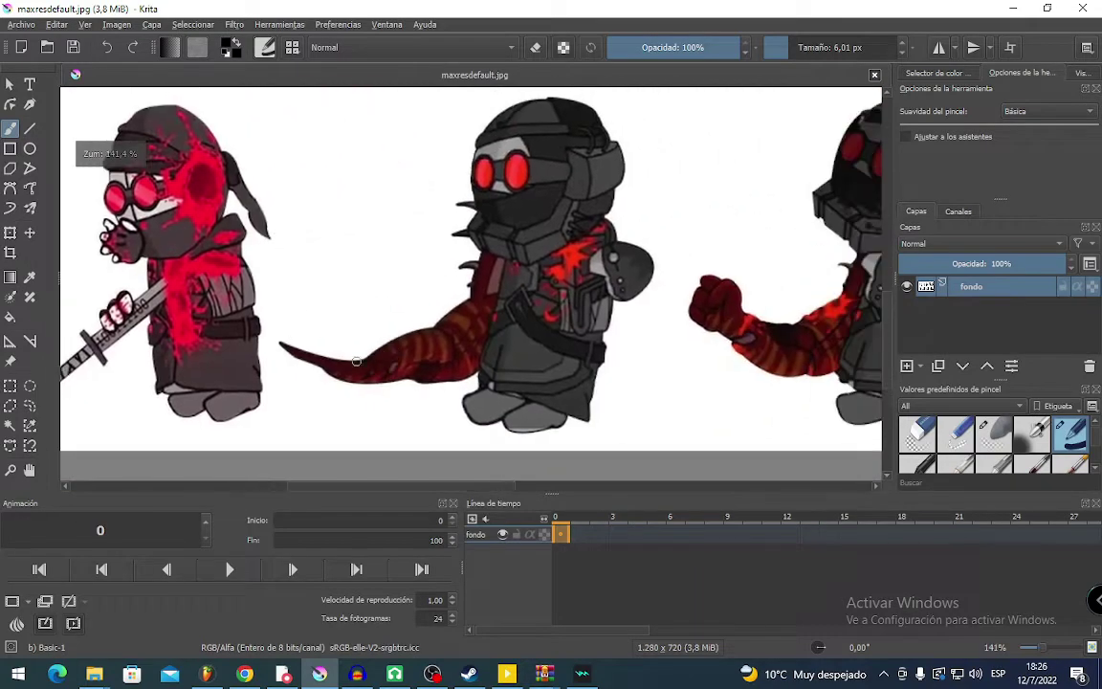
left_click_drag(405, 330, 297, 443)
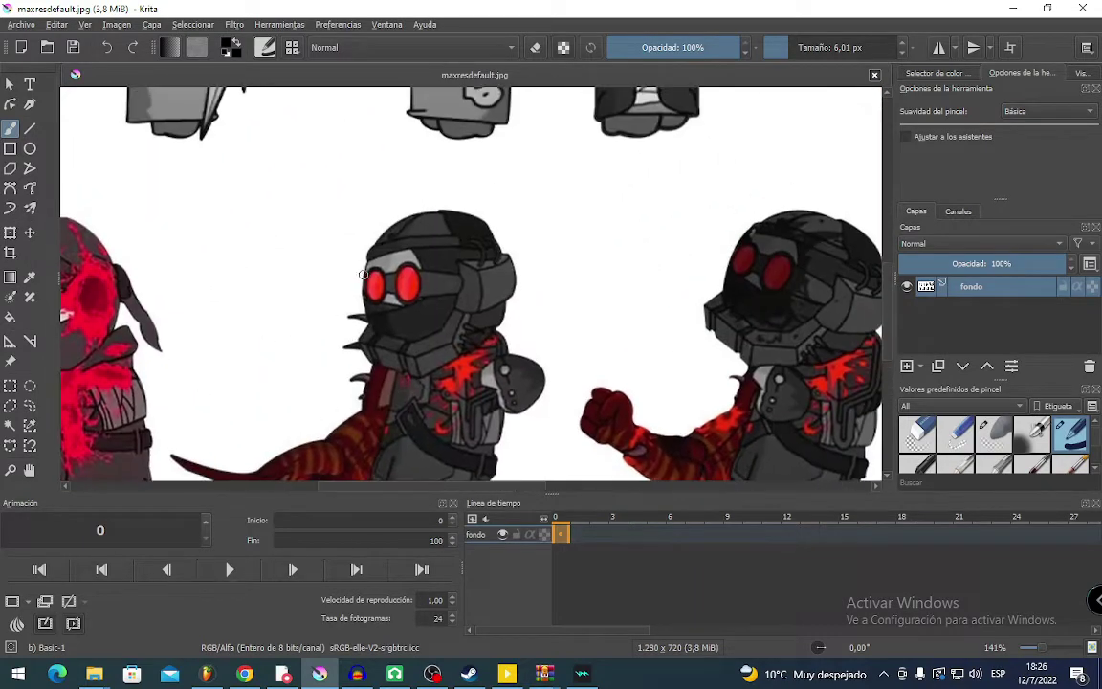
scroll(364, 275, "down", 3)
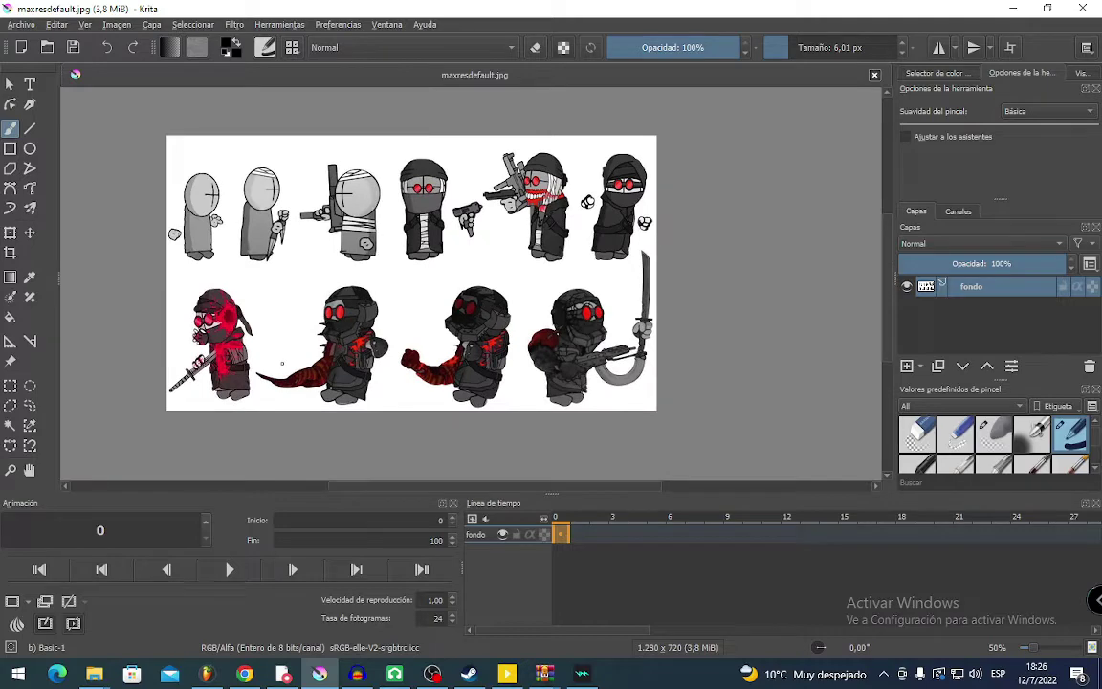
scroll(283, 363, "up", 3)
scroll(331, 367, "down", 2)
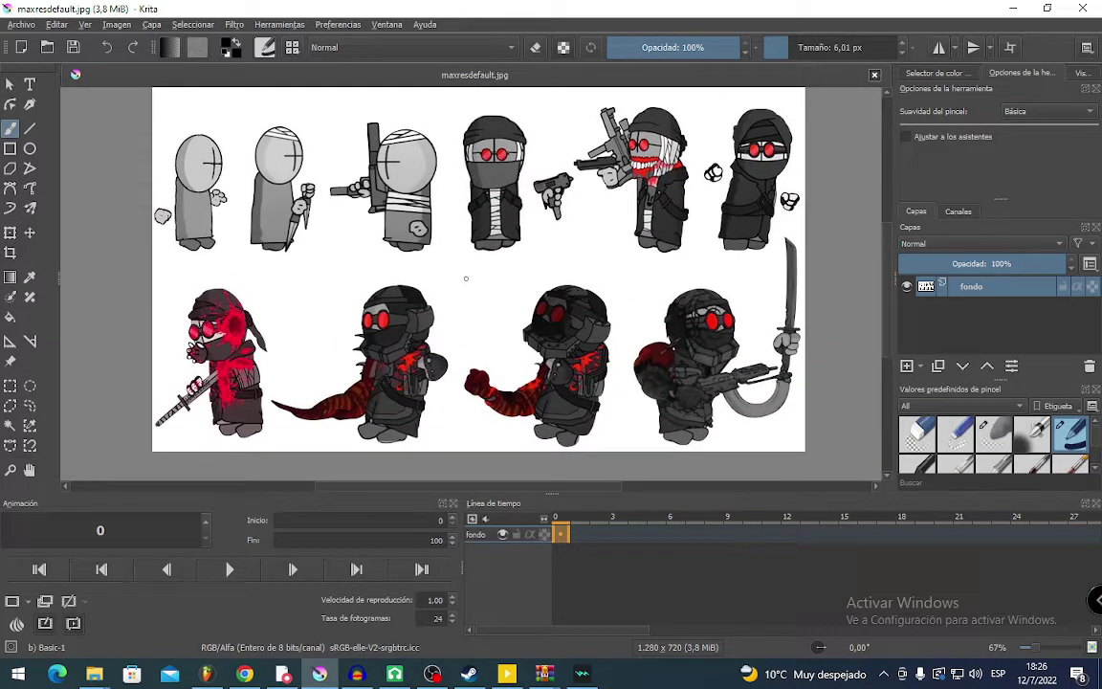
left_click_drag(467, 286, 472, 316)
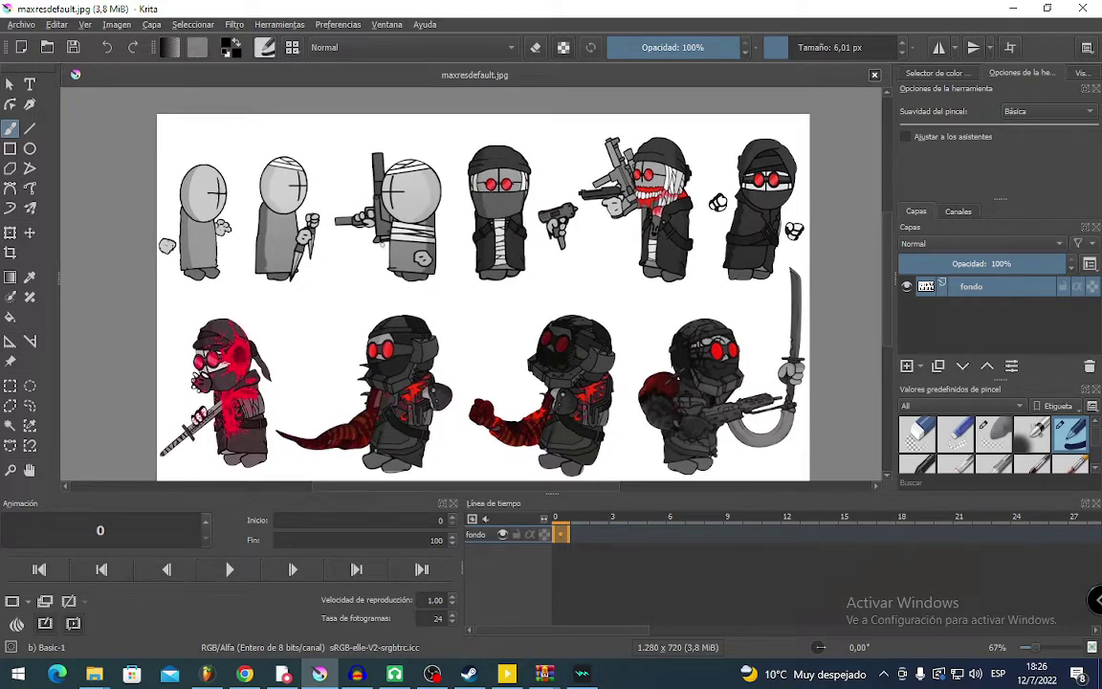
left_click_drag(508, 291, 489, 295)
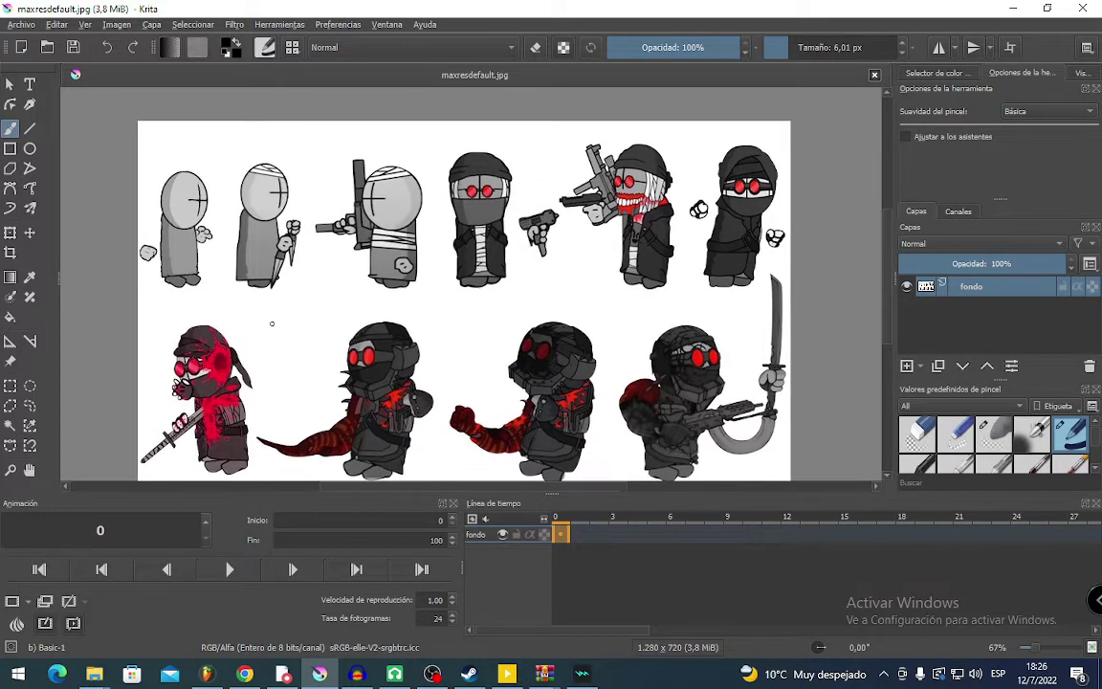
scroll(271, 323, "up", 3)
left_click_drag(269, 322, 514, 413)
scroll(542, 401, "down", 2)
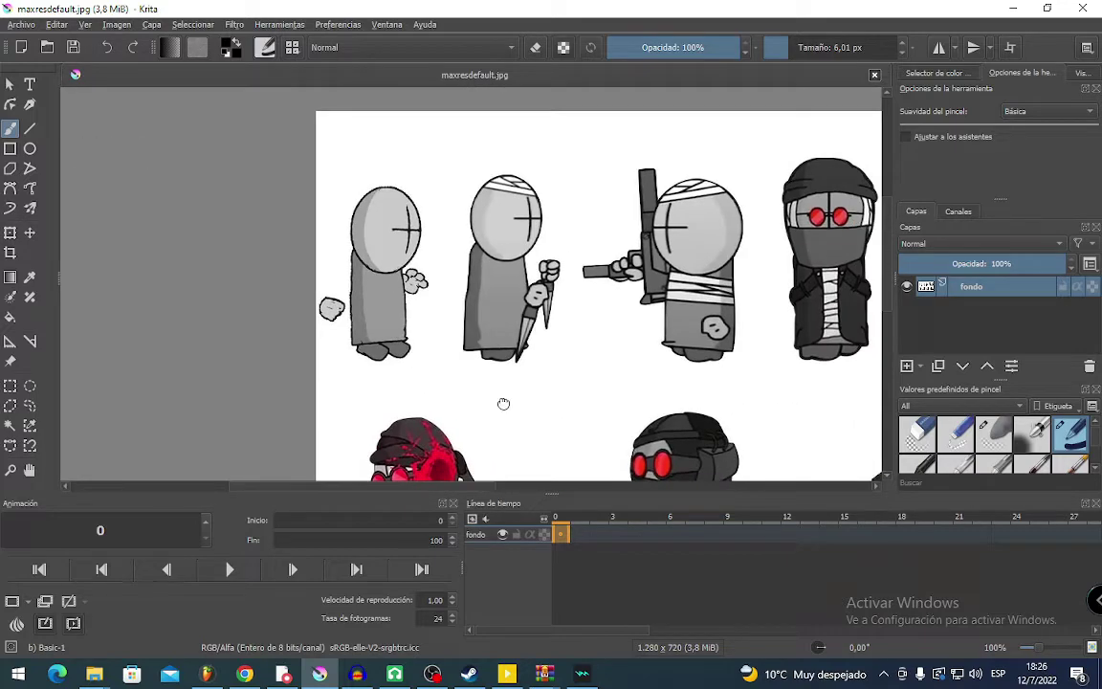
Sample the light grey from the first character's head and paint a swatch in the white gap between the two rows.
scroll(410, 216, "up", 3)
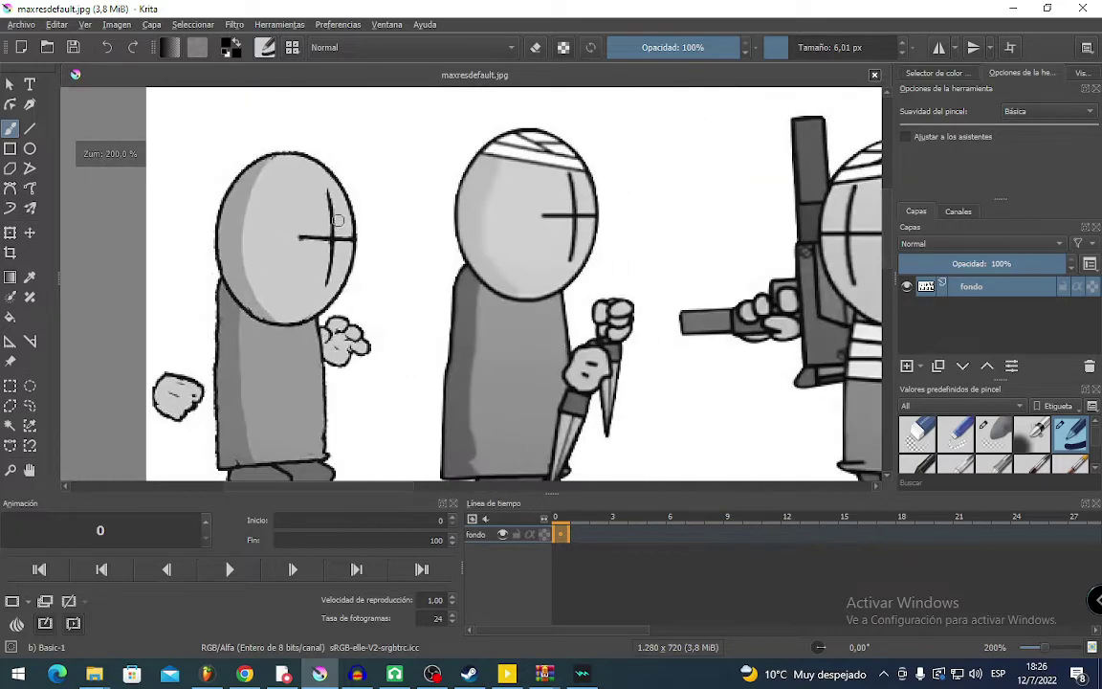
left_click_drag(341, 225, 341, 171)
left_click(271, 172, "ctrl")
left_click_drag(431, 289, 381, 153)
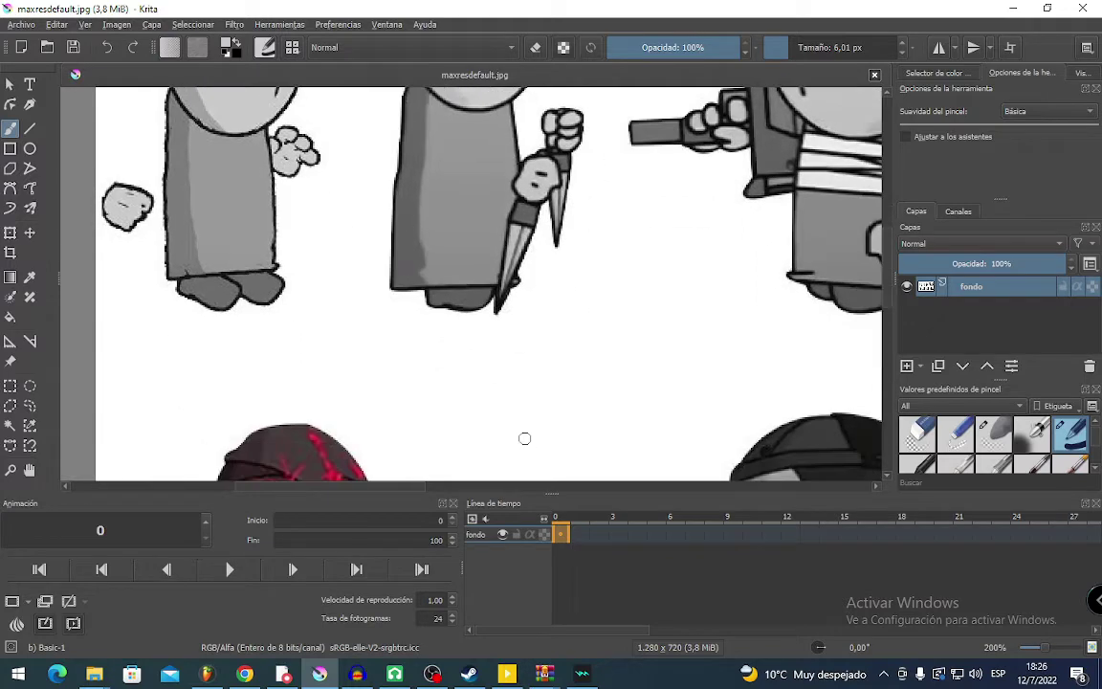
left_click_drag(525, 438, 537, 349)
Sample the head greys of the knife-wielding second and bandaged third characters and paint a swatch of each beside the first.
scroll(512, 409, "down", 2)
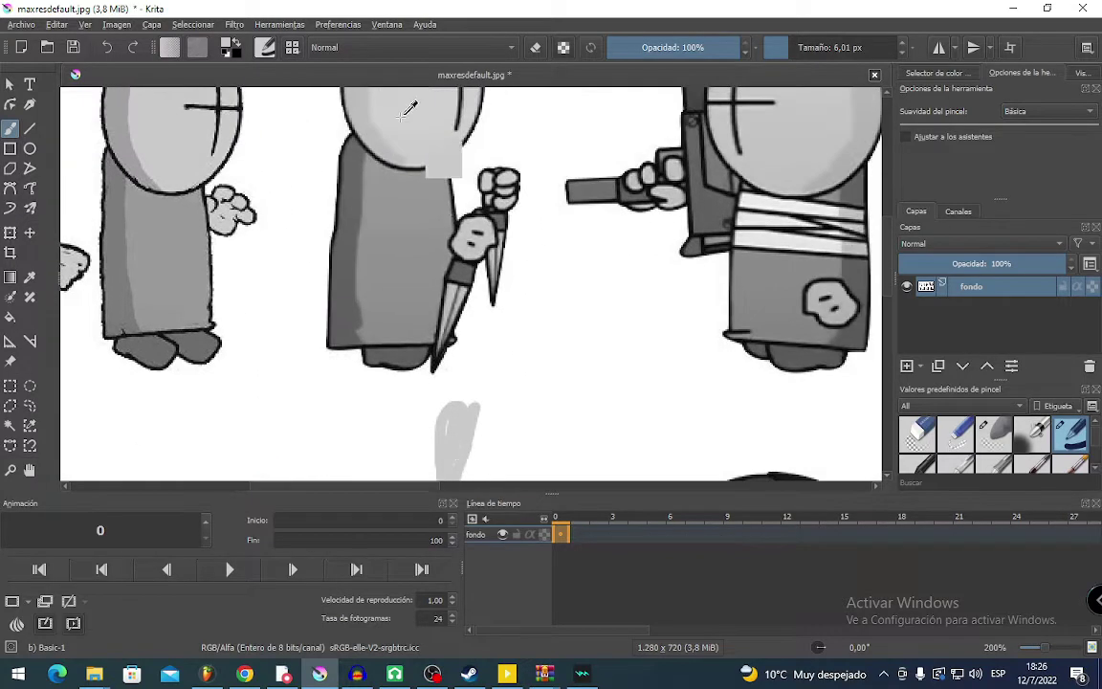
scroll(474, 261, "up", 2)
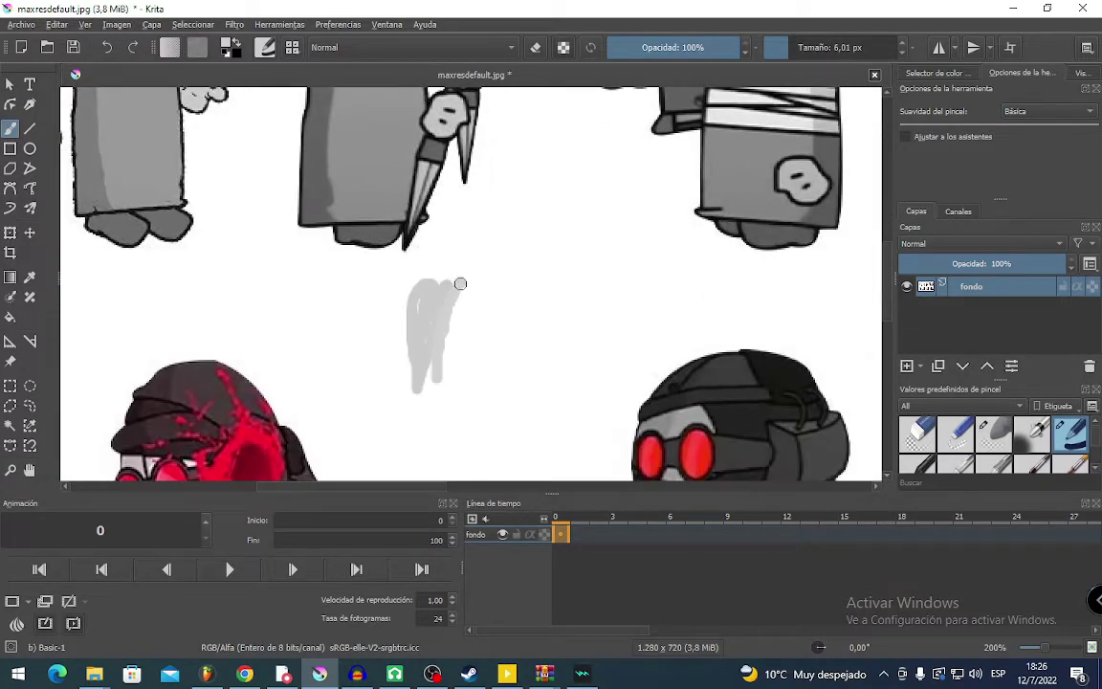
left_click_drag(460, 284, 433, 390)
scroll(459, 347, "down", 2)
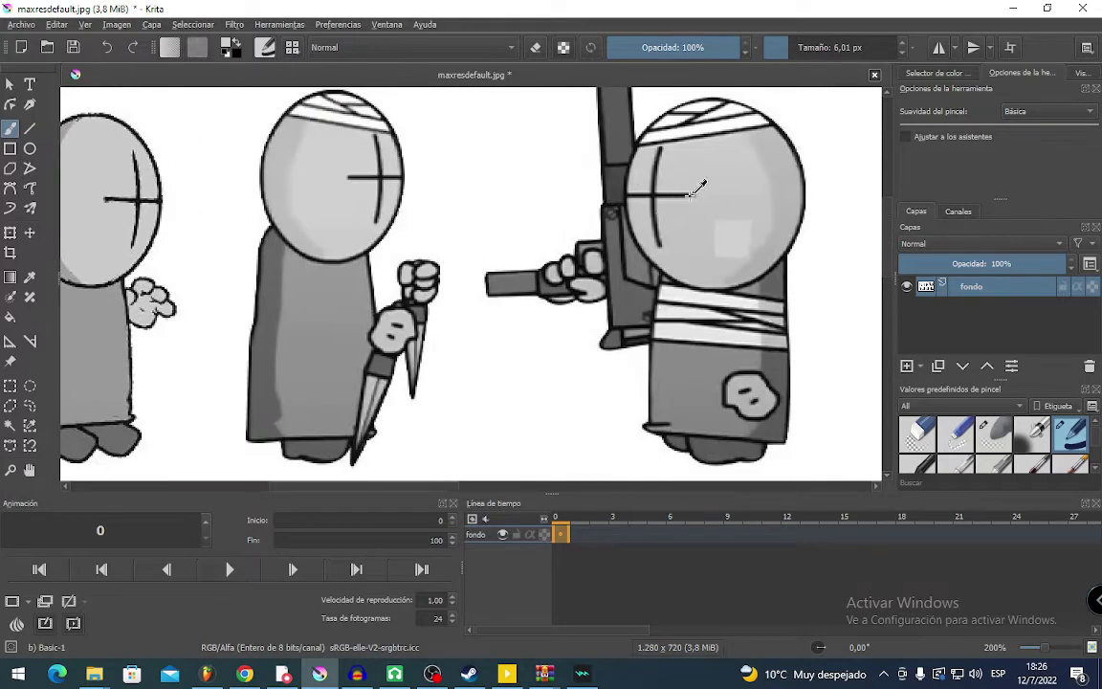
scroll(459, 392, "up", 2)
left_click_drag(460, 432, 462, 363)
mouse_move(465, 309)
left_mouse_down()
mouse_move(465, 418)
mouse_move(443, 356)
left_mouse_up()
Paint a darker grey face-colour swatch at the end of the light grey swatches.
scroll(469, 331, "down", 3)
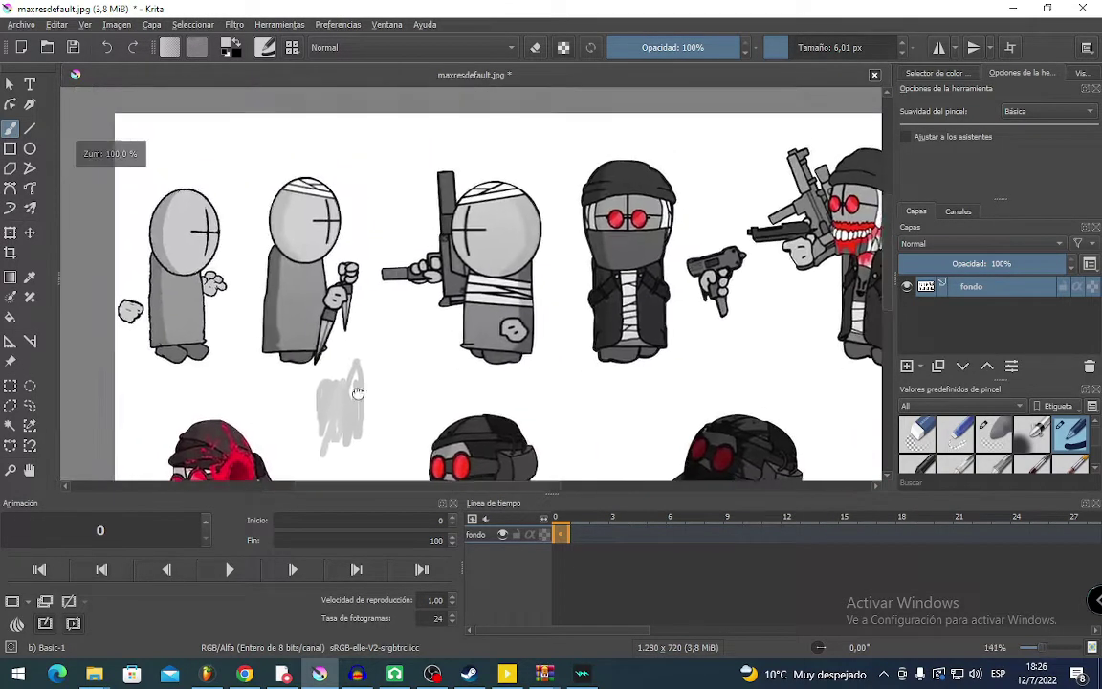
scroll(399, 420, "up", 5)
left_click_drag(399, 420, 448, 322)
mouse_move(307, 403)
left_mouse_down()
mouse_move(297, 245)
mouse_move(314, 200)
mouse_move(304, 359)
left_mouse_up()
scroll(306, 307, "down", 5)
left_click_drag(316, 287, 216, 360)
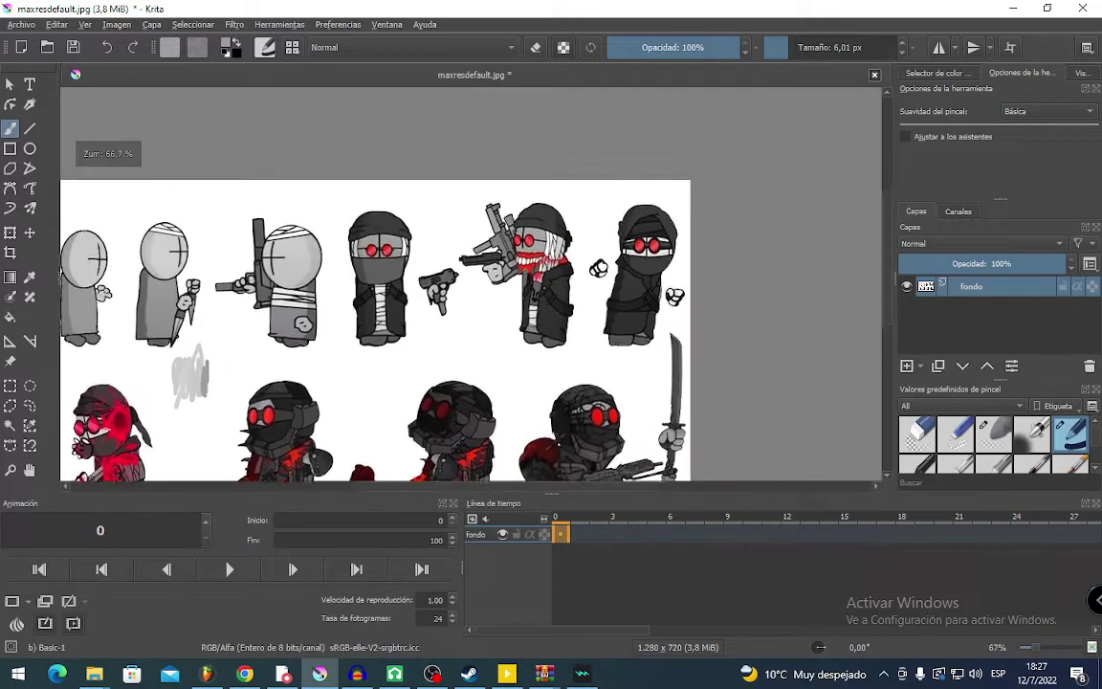
Sample the face colour of the fifth character, the one with bared teeth, and paint its swatch beside the others.
scroll(523, 271, "up", 3)
left_click(560, 200, "ctrl")
left_click_drag(437, 294, 826, 168)
left_click_drag(233, 385, 504, 248)
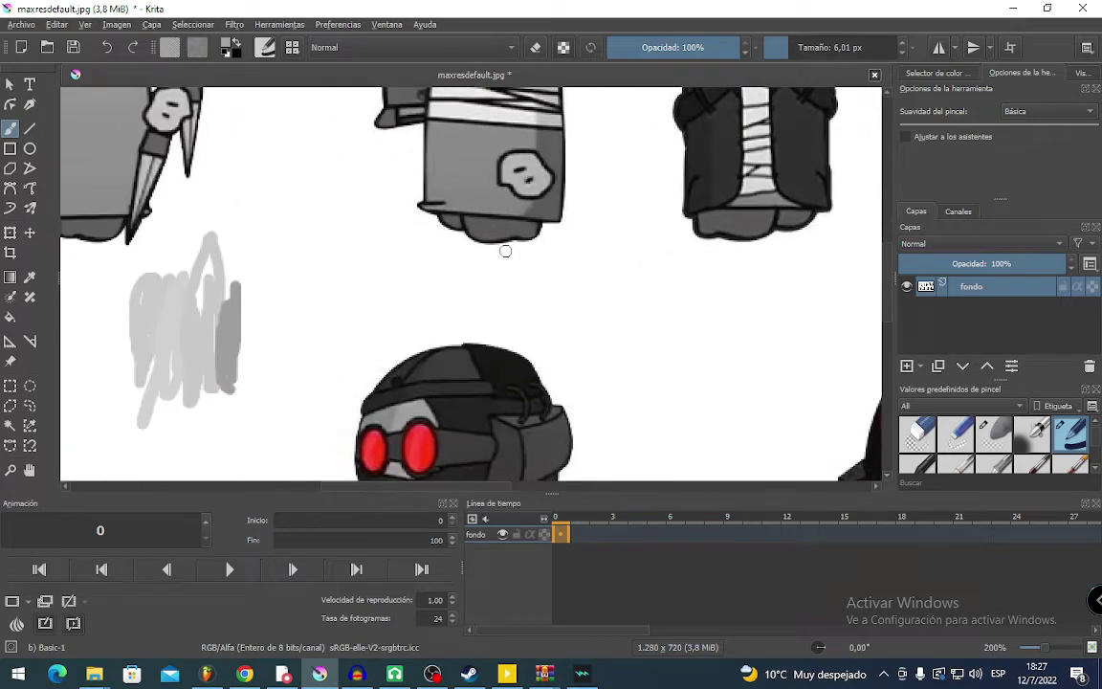
scroll(260, 310, "up", 1)
mouse_move(229, 438)
left_mouse_down()
mouse_move(213, 274)
mouse_move(226, 395)
left_mouse_up()
key("ctrl+z")
mouse_move(221, 275)
left_mouse_down()
mouse_move(219, 371)
mouse_move(239, 358)
left_mouse_up()
Sample the near-white face colour of the hooded sixth character and add its swatch to the row.
scroll(225, 329, "down", 4)
left_click_drag(288, 318, 146, 382)
left_click_drag(519, 240, 256, 349)
scroll(256, 350, "up", 3)
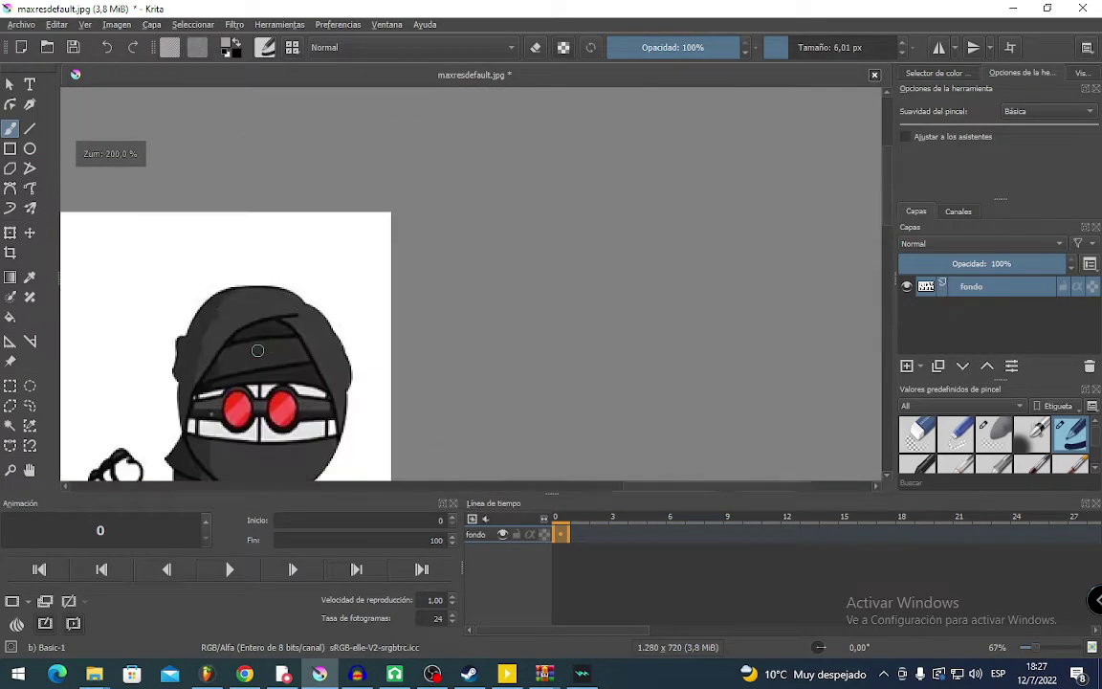
scroll(306, 424, "down", 4)
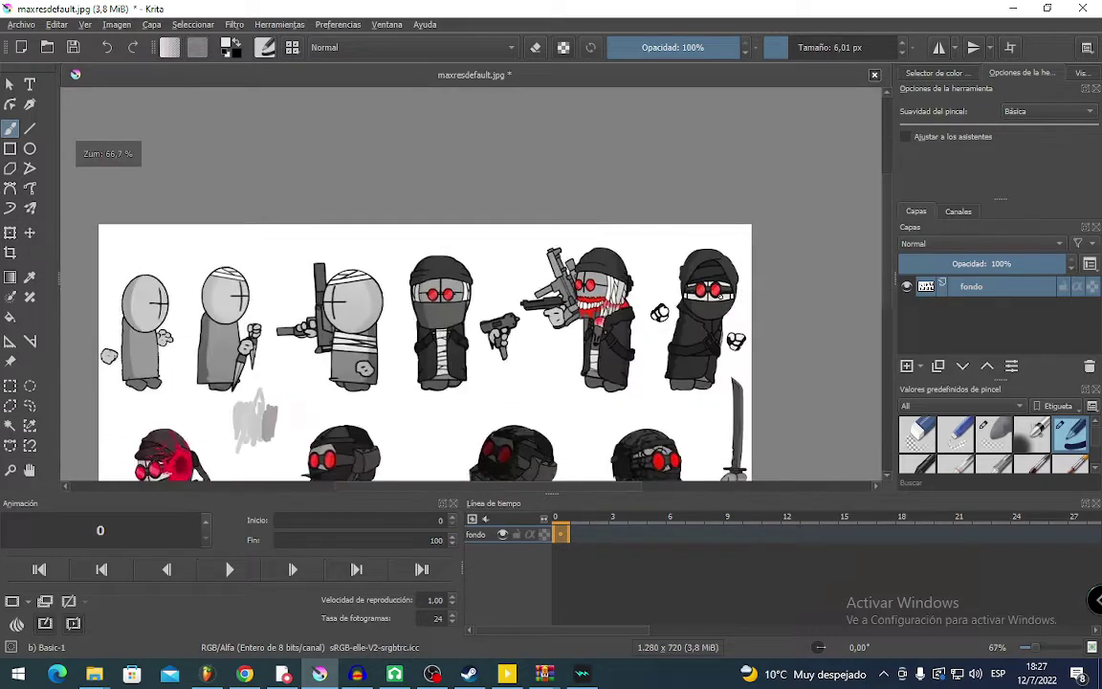
scroll(491, 258, "up", 5)
mouse_move(490, 258)
left_mouse_down()
mouse_move(456, 289)
mouse_move(454, 375)
mouse_move(444, 254)
mouse_move(440, 375)
mouse_move(442, 287)
left_mouse_up()
left_click_drag(468, 305, 594, 209)
scroll(541, 256, "down", 2)
left_click_drag(536, 258, 507, 192)
Sample the shaded grey from the face of the second character in the lower row and paint its swatch at the end.
scroll(653, 231, "up", 2)
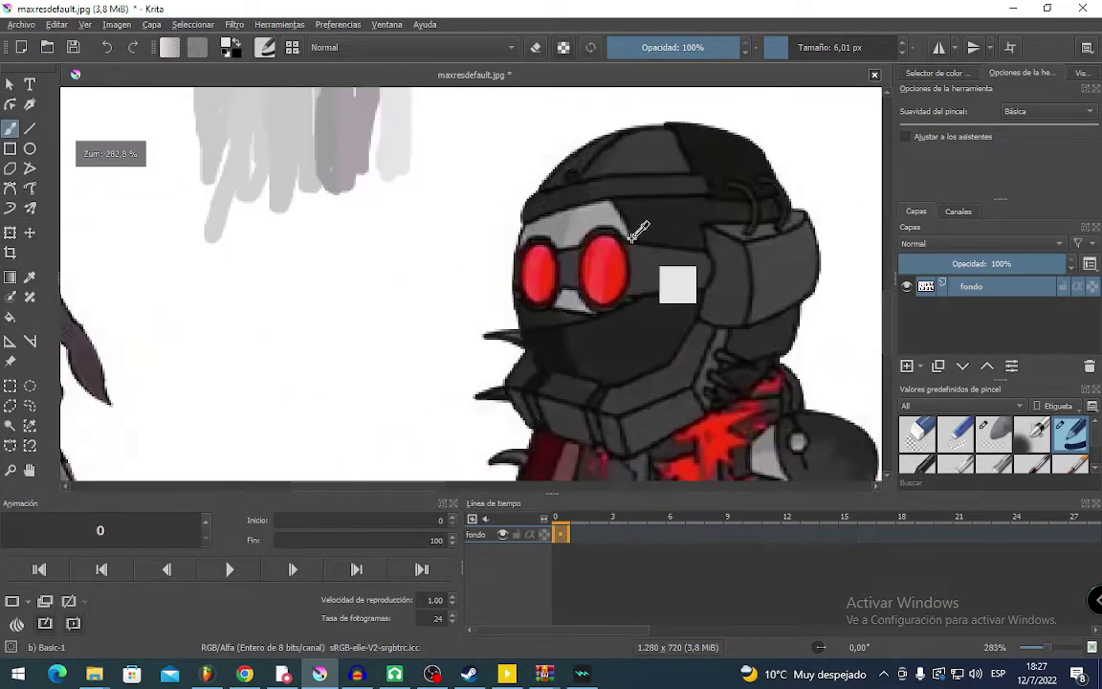
left_click(609, 212, "ctrl")
left_click_drag(587, 215, 691, 394)
scroll(572, 384, "up", 2)
mouse_move(573, 384)
left_mouse_down()
mouse_move(574, 291)
mouse_move(545, 247)
mouse_move(579, 407)
left_mouse_up()
scroll(604, 375, "down", 4)
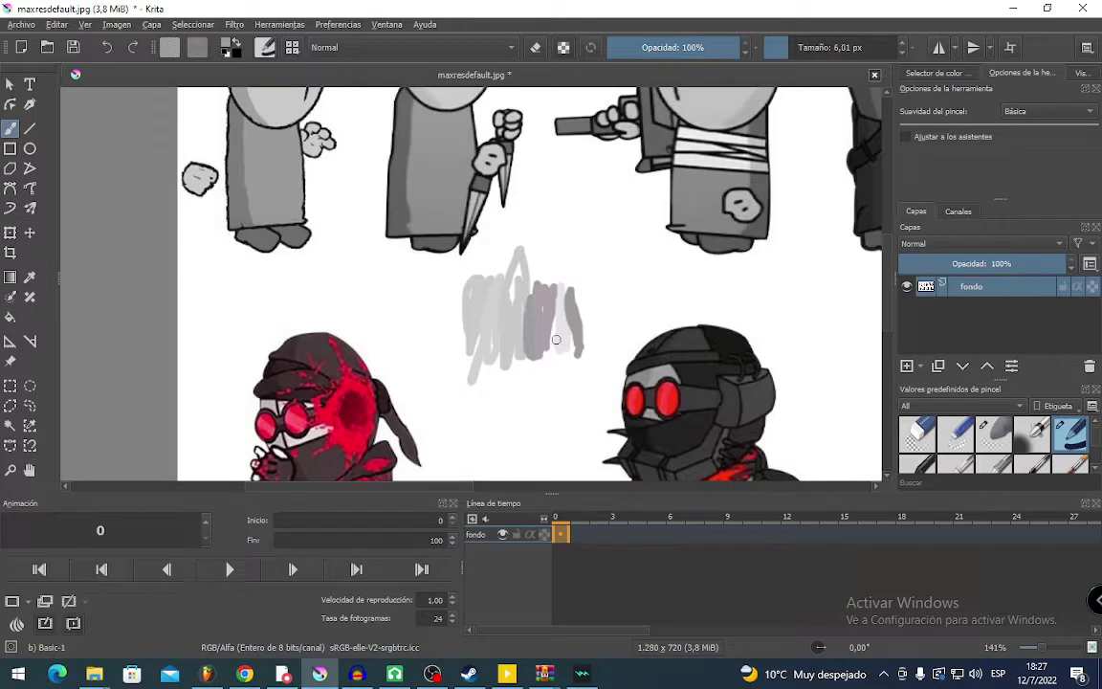
Examine the face colours of the hooded sixth character and the fourth character in the upper row up close.
left_click_drag(556, 339, 328, 368)
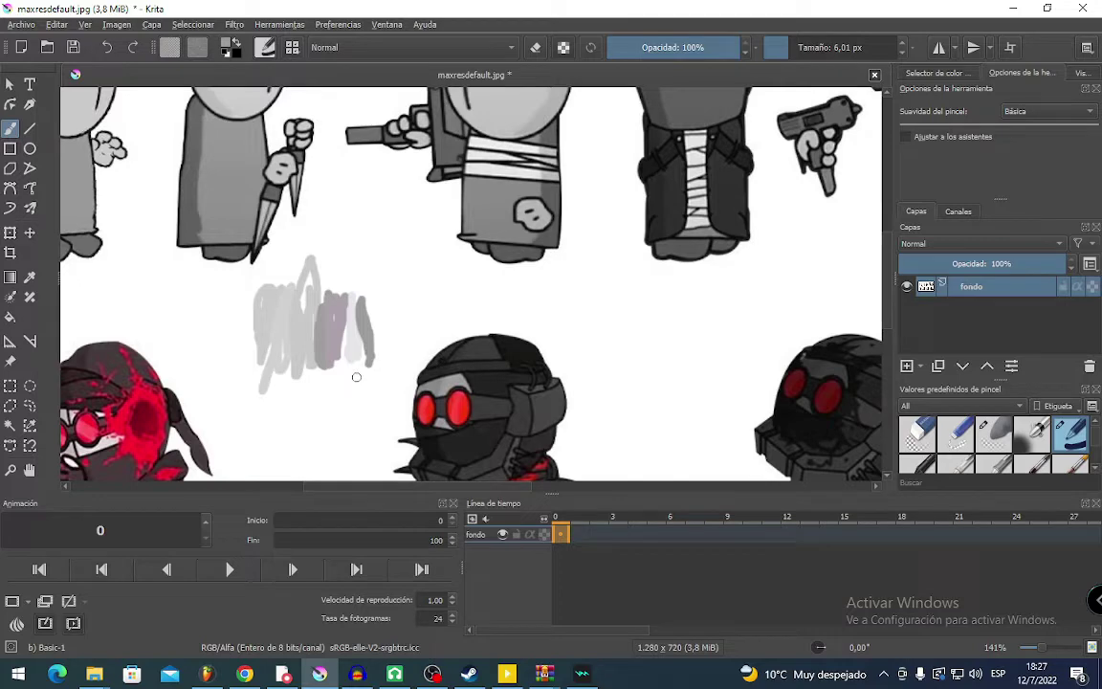
scroll(356, 376, "down", 4)
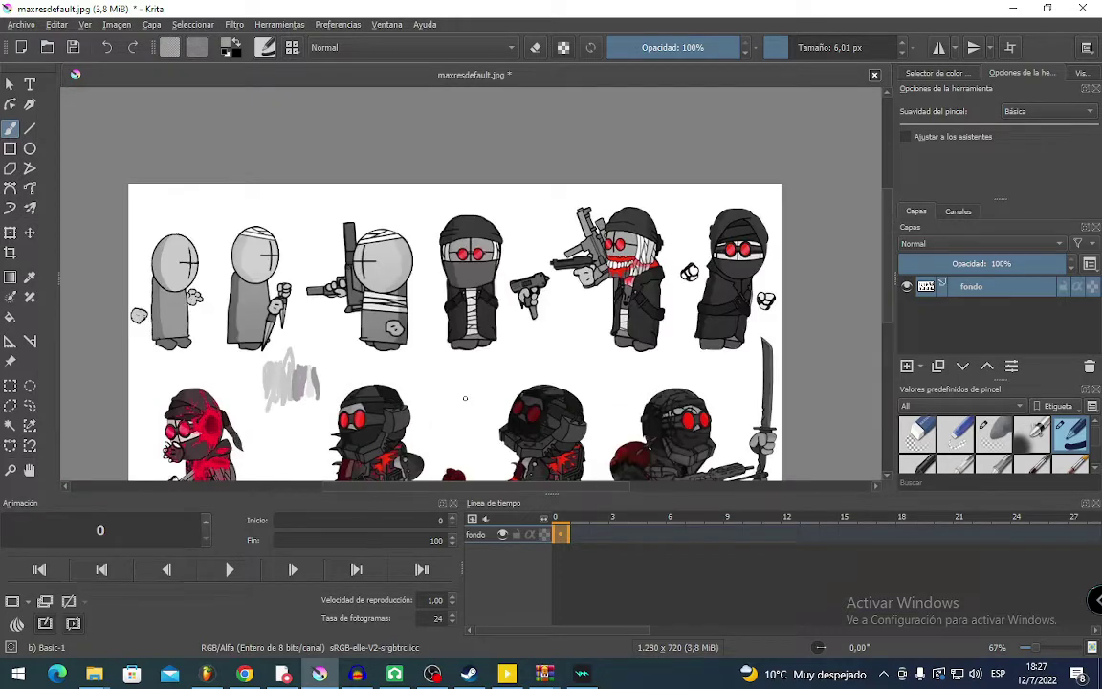
left_click_drag(465, 400, 509, 370)
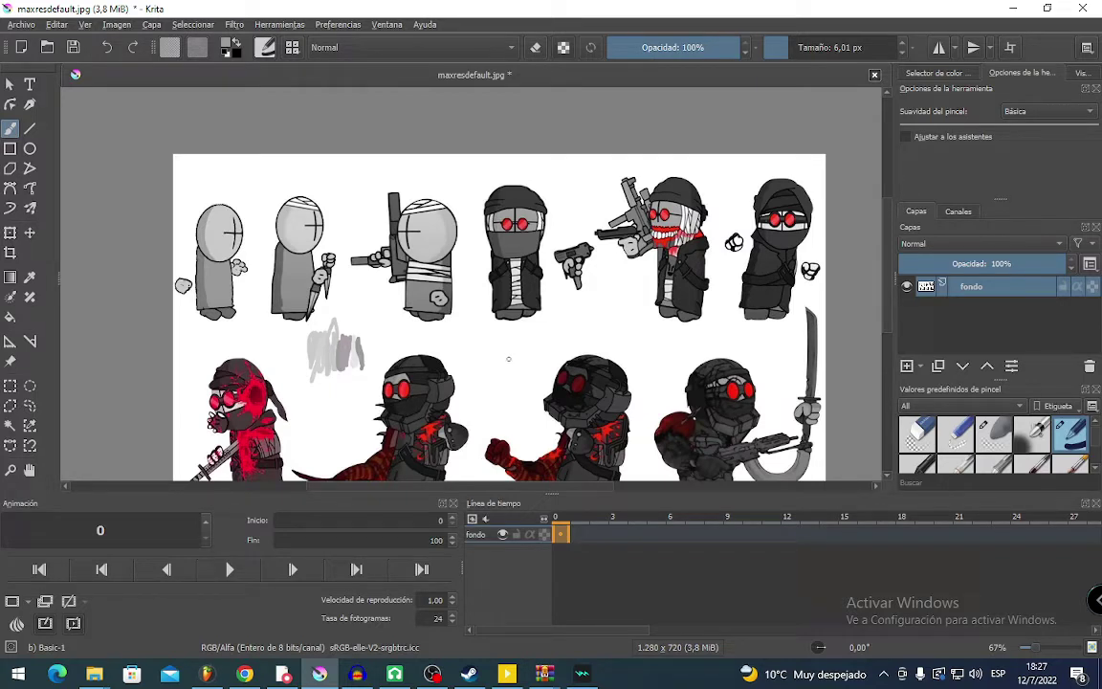
left_click_drag(520, 373, 402, 393)
scroll(643, 292, "up", 20)
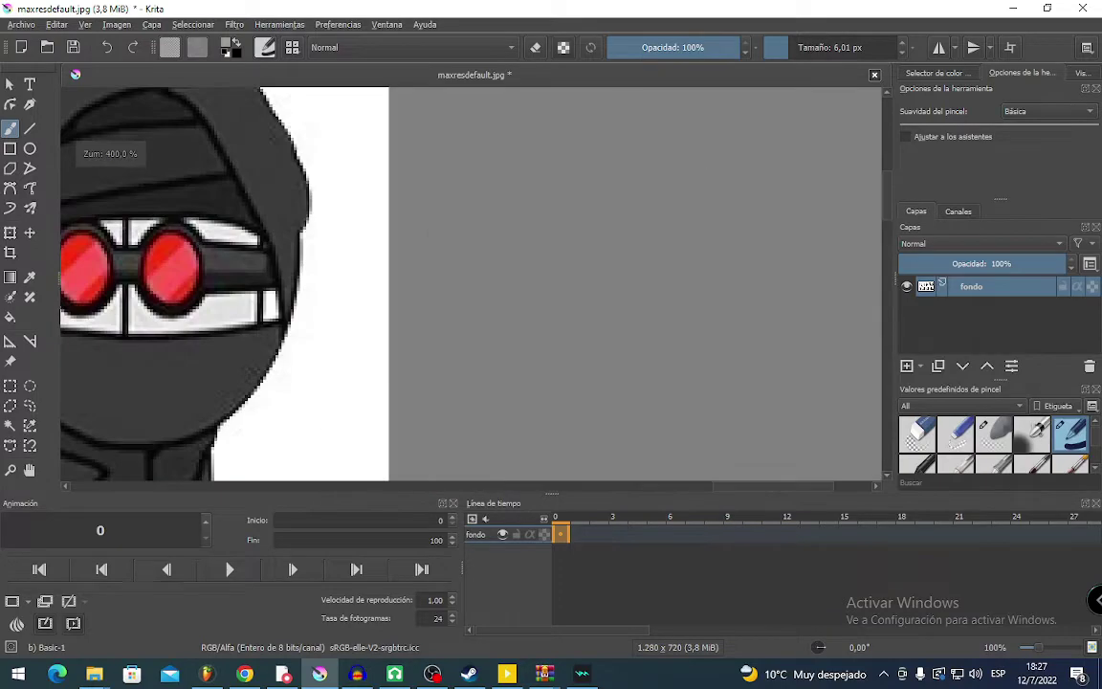
scroll(523, 241, "down", 13)
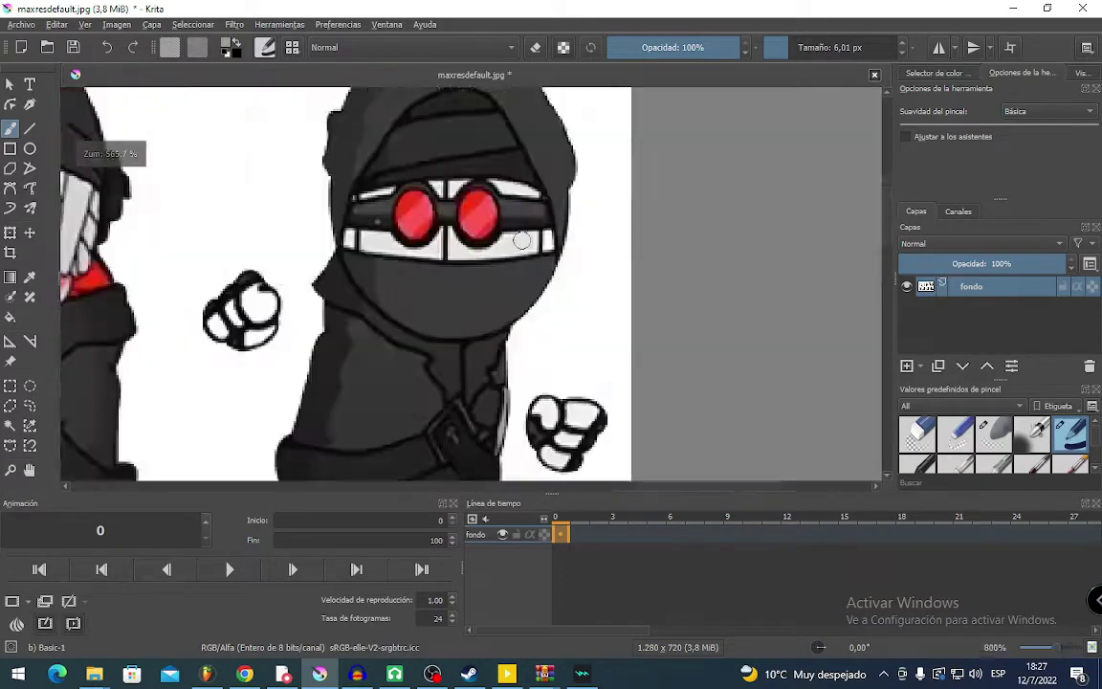
scroll(402, 230, "up", 7)
scroll(458, 400, "down", 3)
scroll(456, 400, "down", 10)
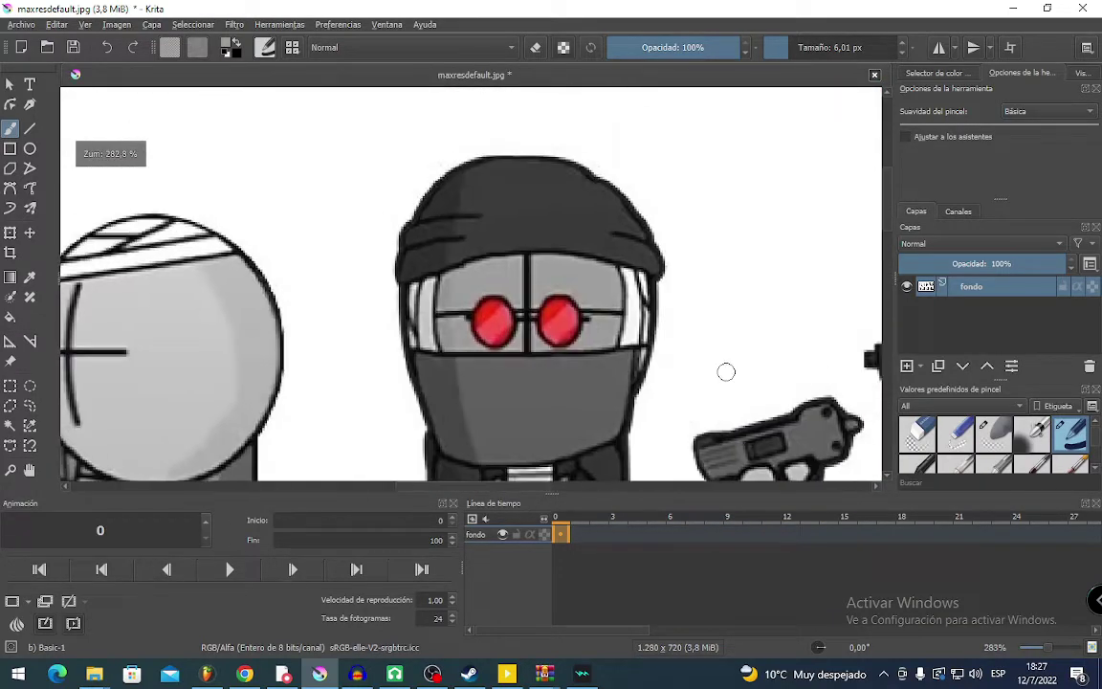
Inspect the light and shaded face areas around the goggles of the second character in the lower row.
scroll(428, 402, "up", 6)
scroll(428, 402, "up", 5)
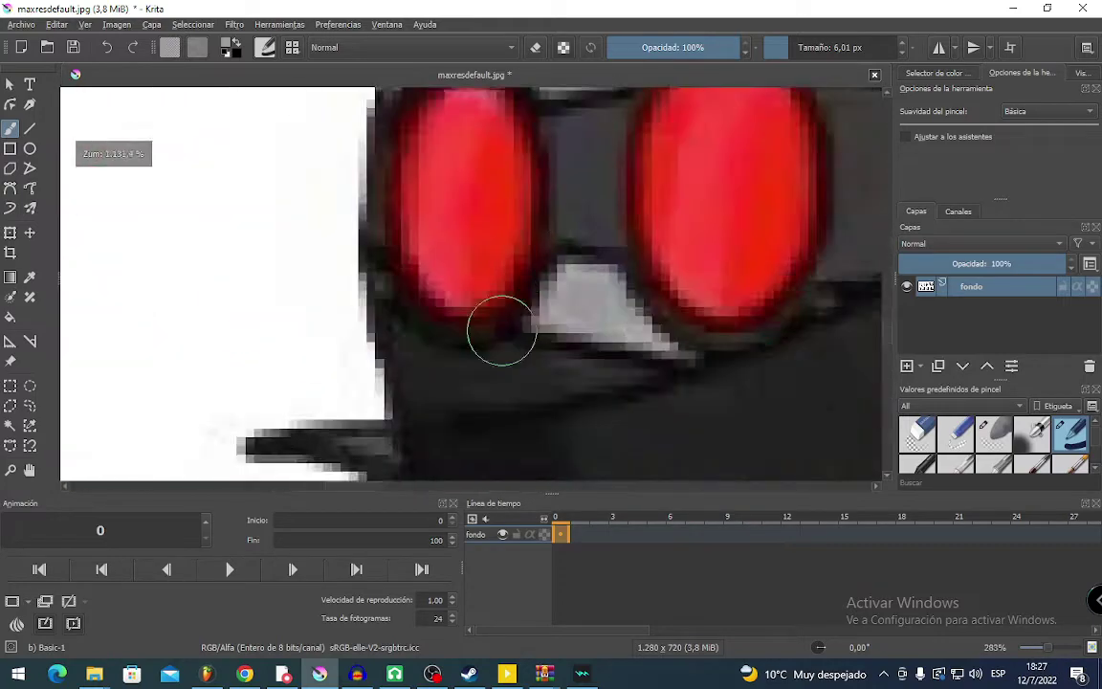
scroll(497, 327, "down", 3)
scroll(541, 214, "up", 4)
scroll(443, 381, "down", 3)
left_click_drag(439, 391, 422, 405)
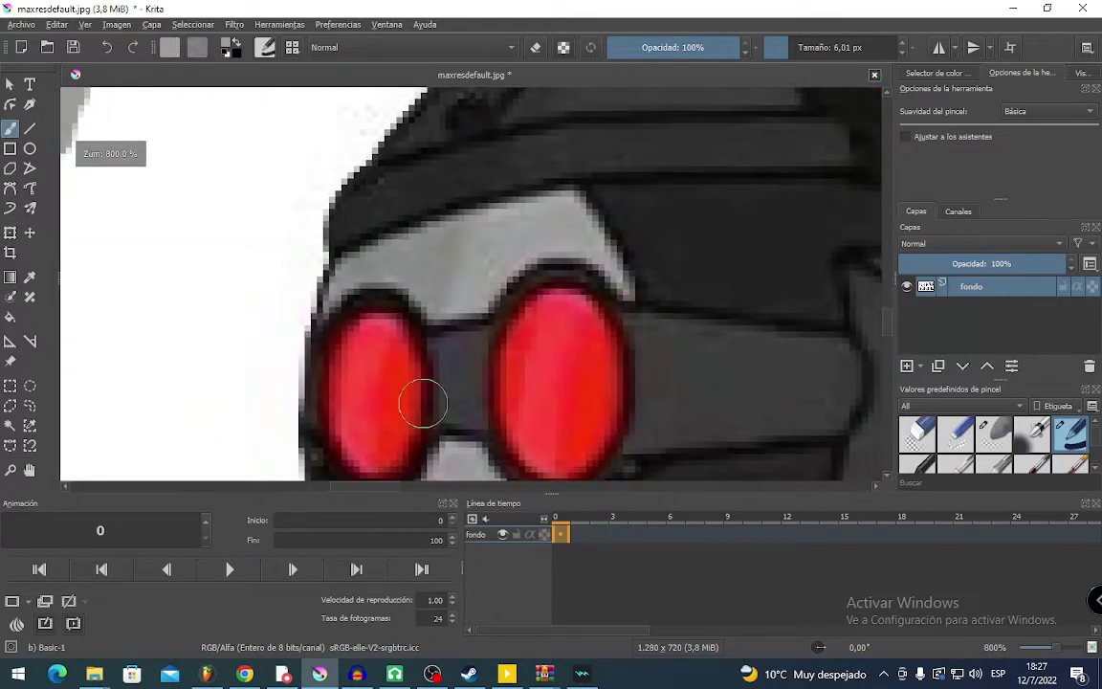
scroll(428, 324, "down", 4)
scroll(480, 310, "up", 3)
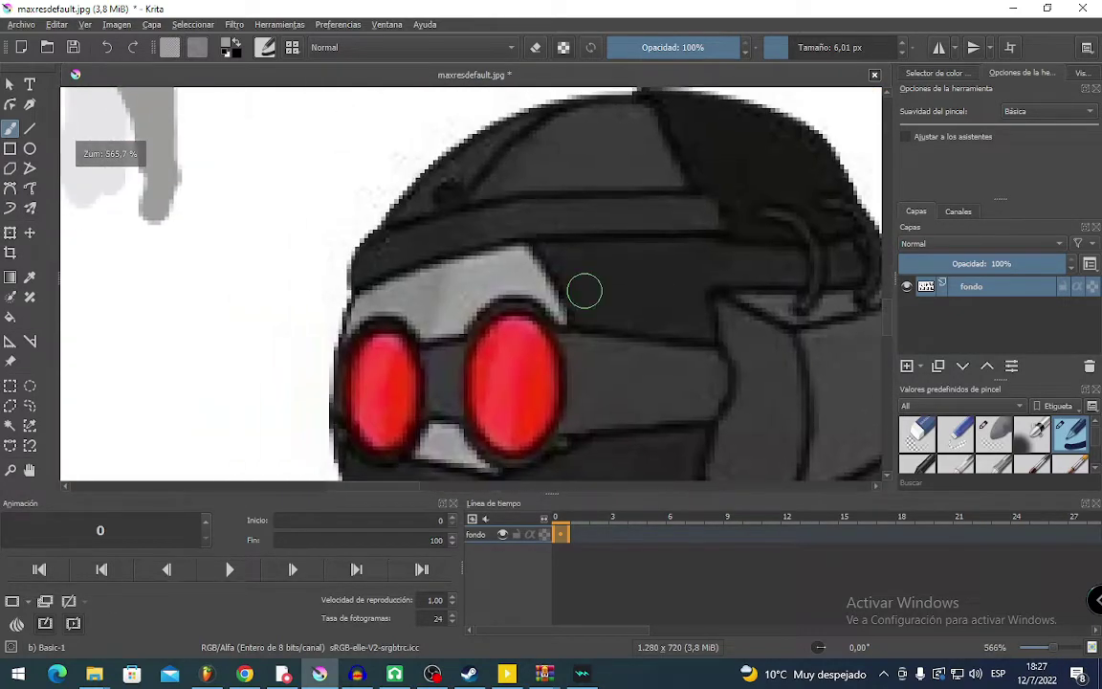
key("1")
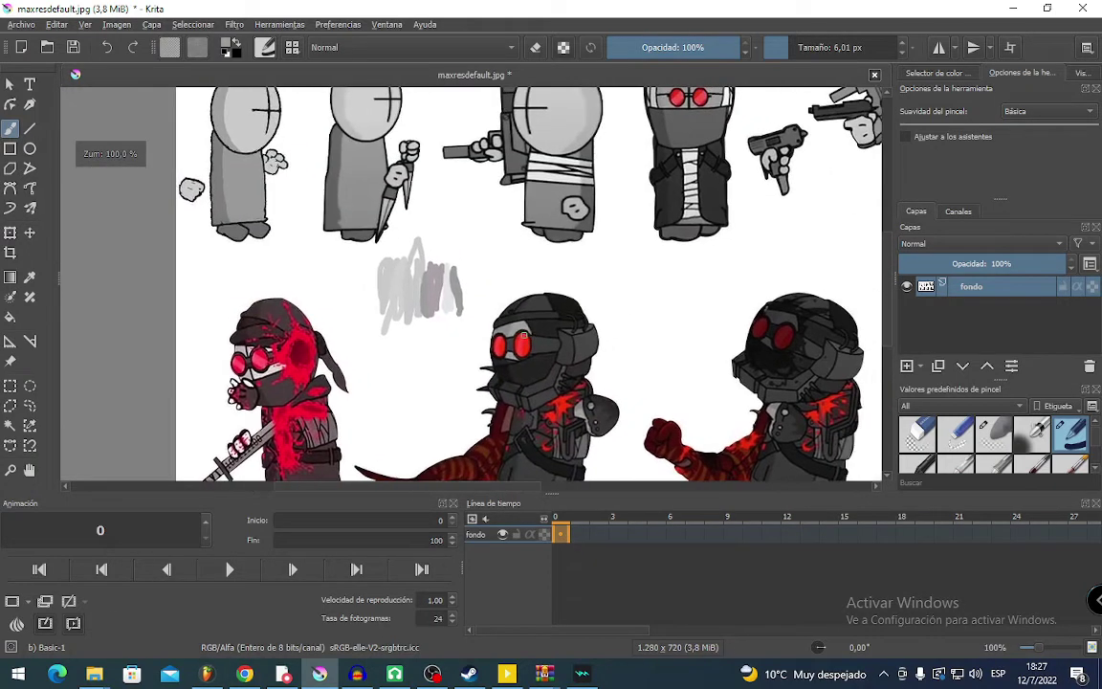
Examine the grey face of the fifth character with bared teeth and compare it with the fourth character's face.
left_click_drag(489, 328, 312, 317)
left_click_drag(612, 141, 326, 196)
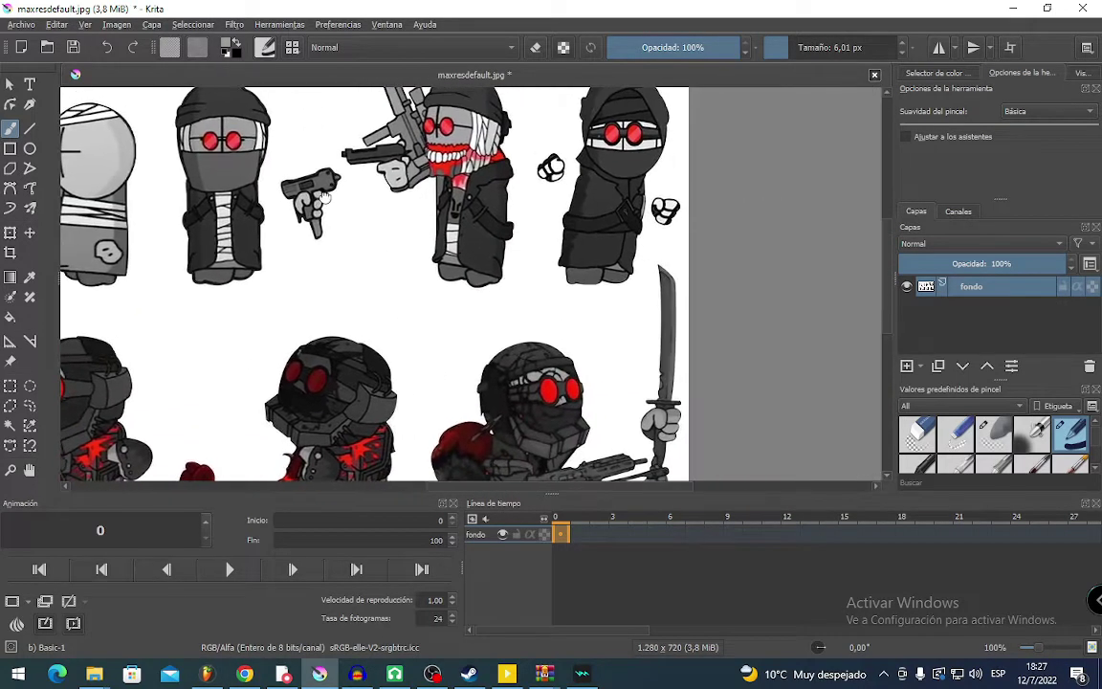
scroll(766, 157, "up", 3)
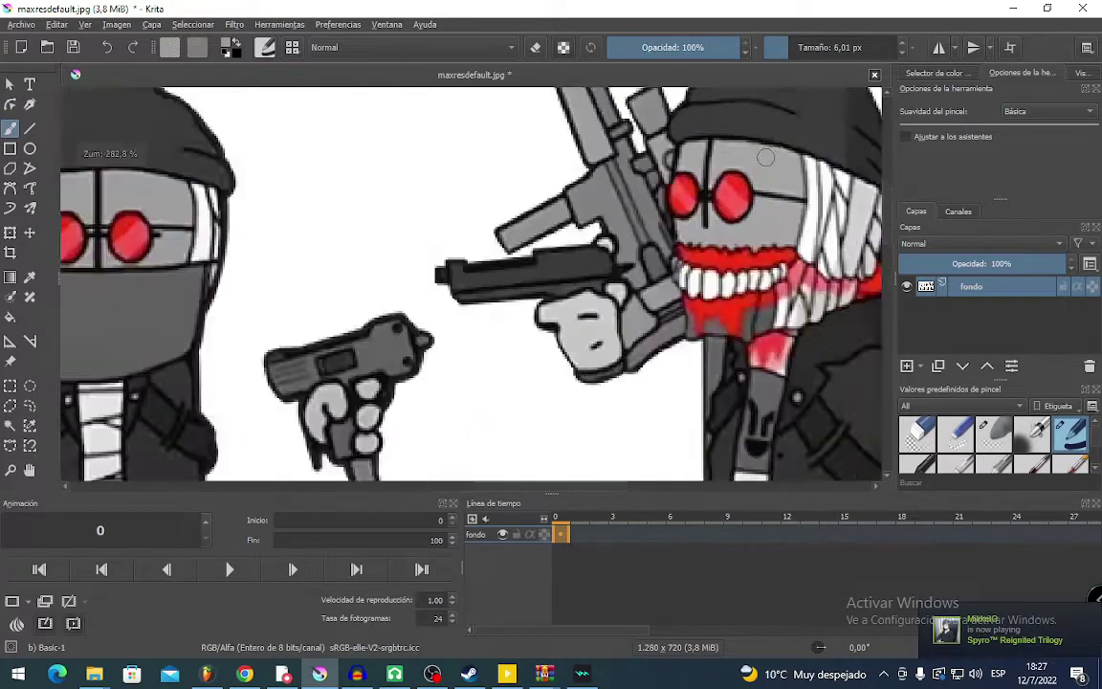
scroll(766, 158, "up", 1)
left_click_drag(766, 158, 583, 185)
scroll(528, 320, "up", 3)
scroll(563, 325, "down", 2)
left_click_drag(563, 319, 370, 302)
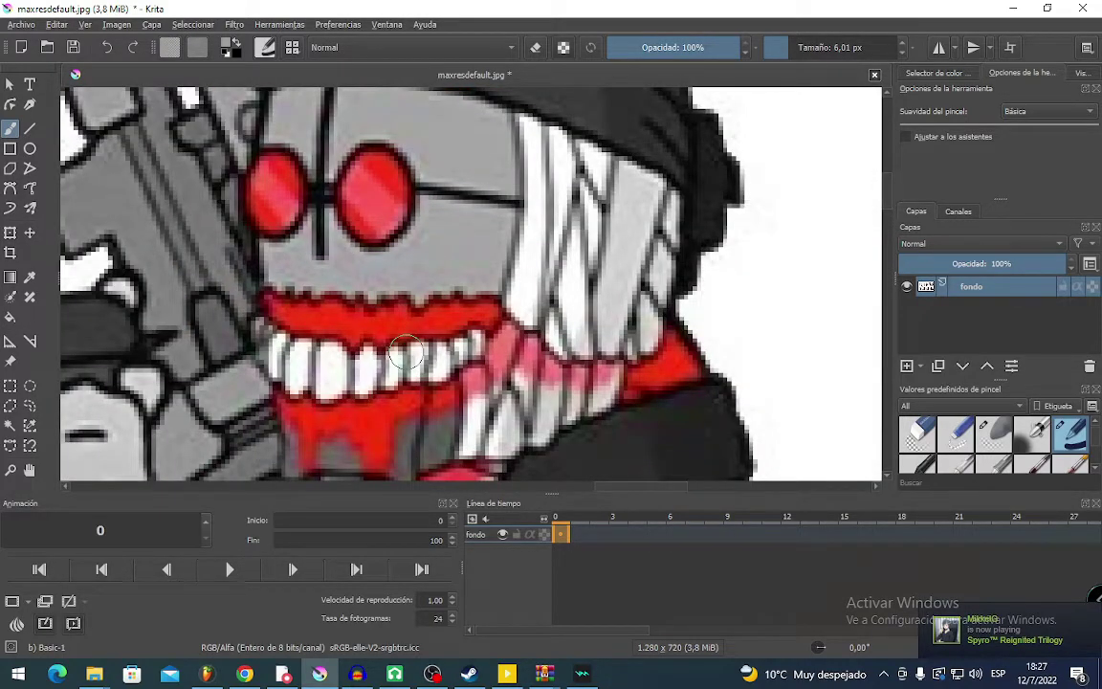
scroll(405, 354, "down", 2)
left_click_drag(406, 335, 670, 316)
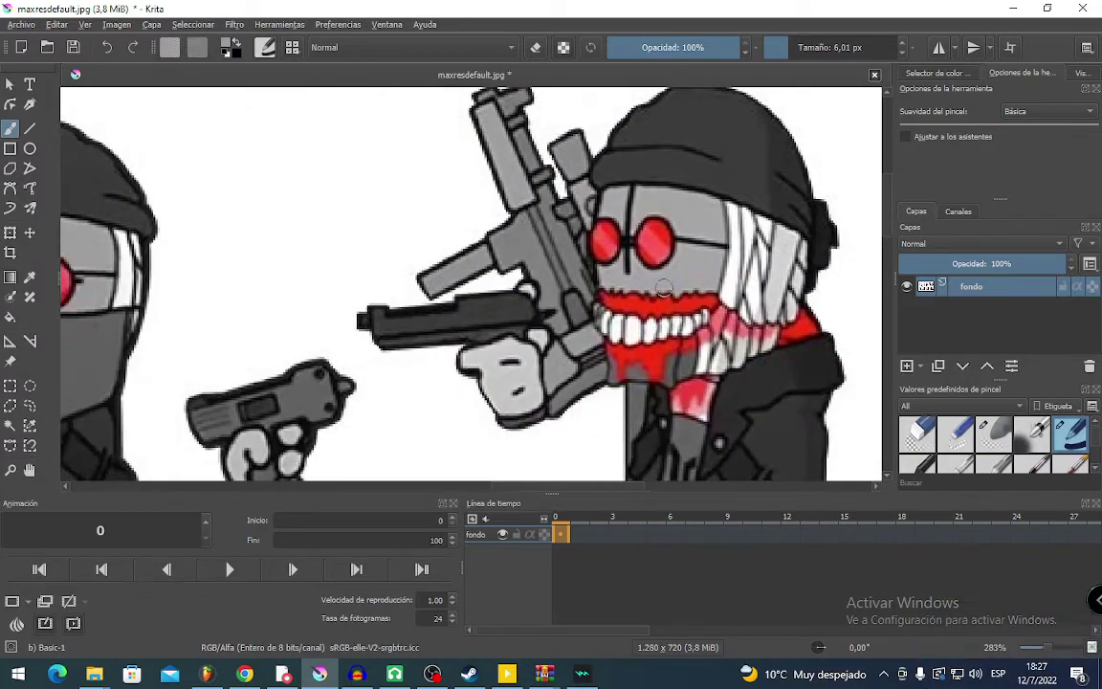
left_click_drag(182, 294, 573, 287)
left_click_drag(362, 263, 485, 278)
scroll(479, 192, "down", 4)
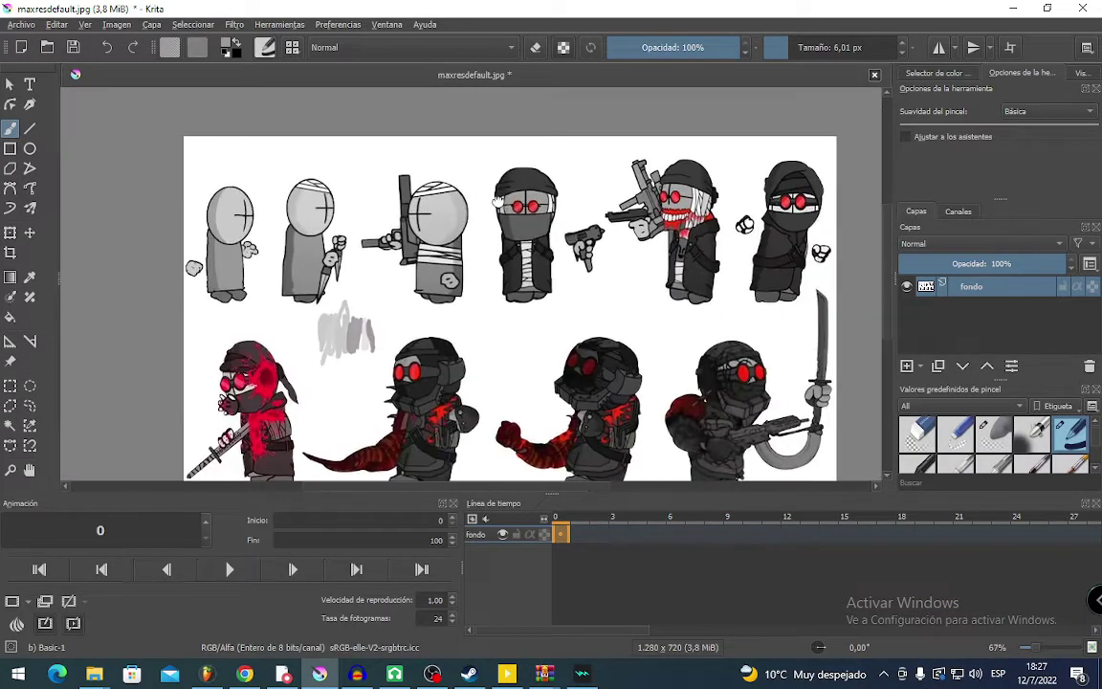
Sample the near-white face colour of the hooded sixth character in the upper row.
left_click_drag(496, 200, 415, 175)
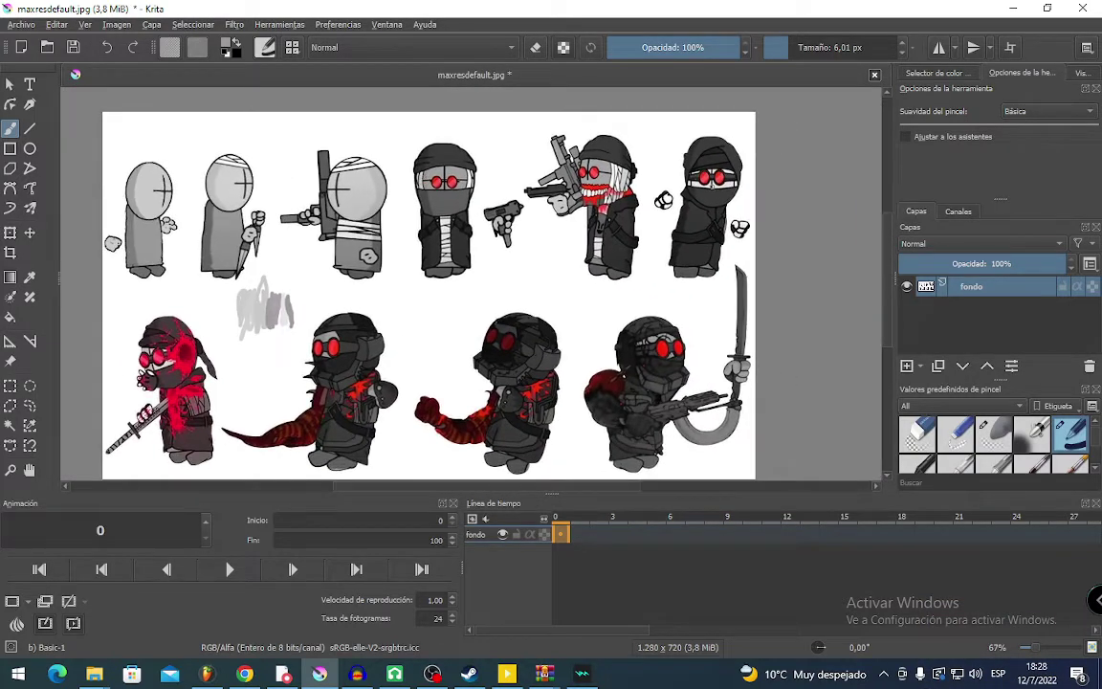
scroll(709, 187, "up", 3)
left_click_drag(709, 187, 512, 297)
scroll(457, 330, "up", 2)
left_click_drag(458, 330, 356, 386)
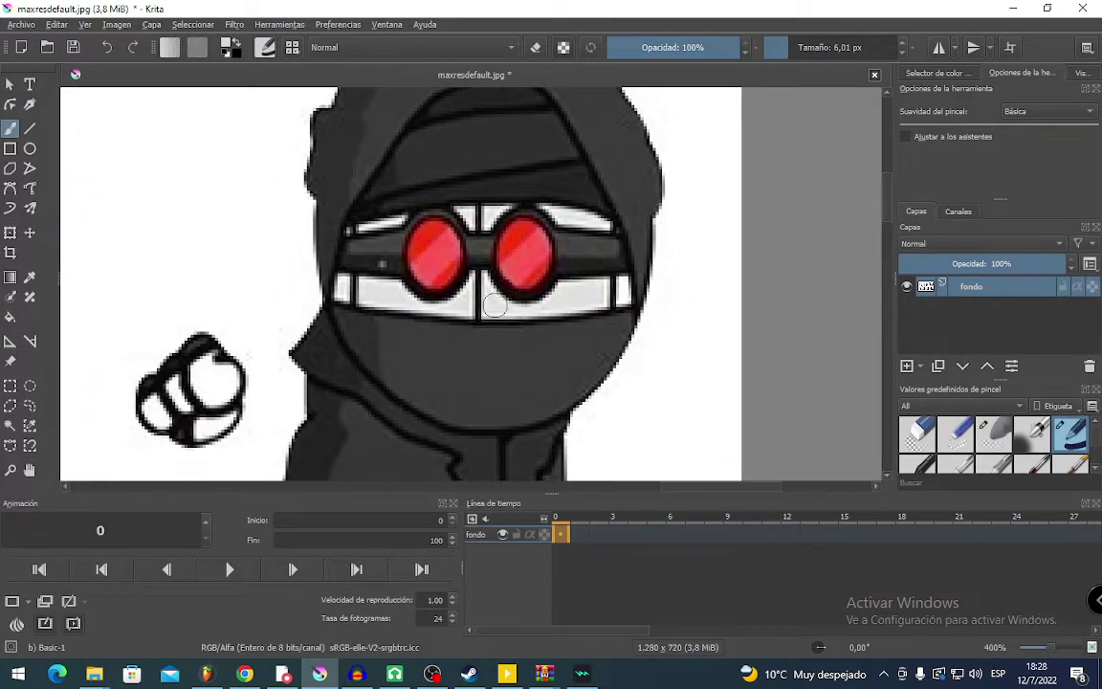
scroll(496, 307, "down", 5)
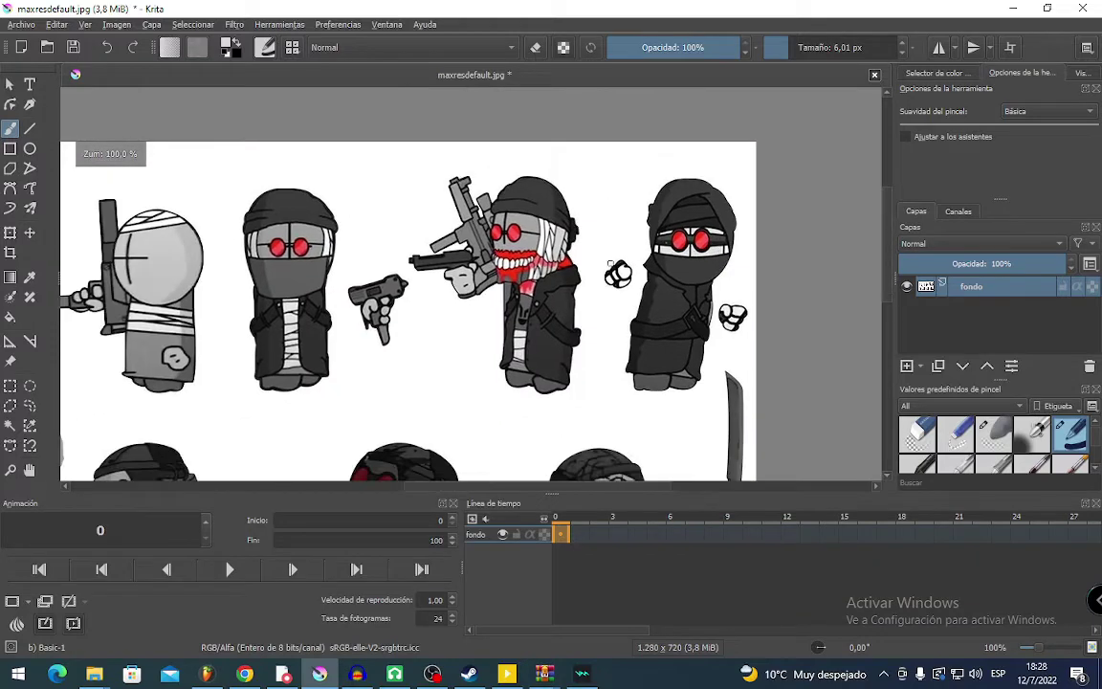
scroll(502, 244, "down", 3)
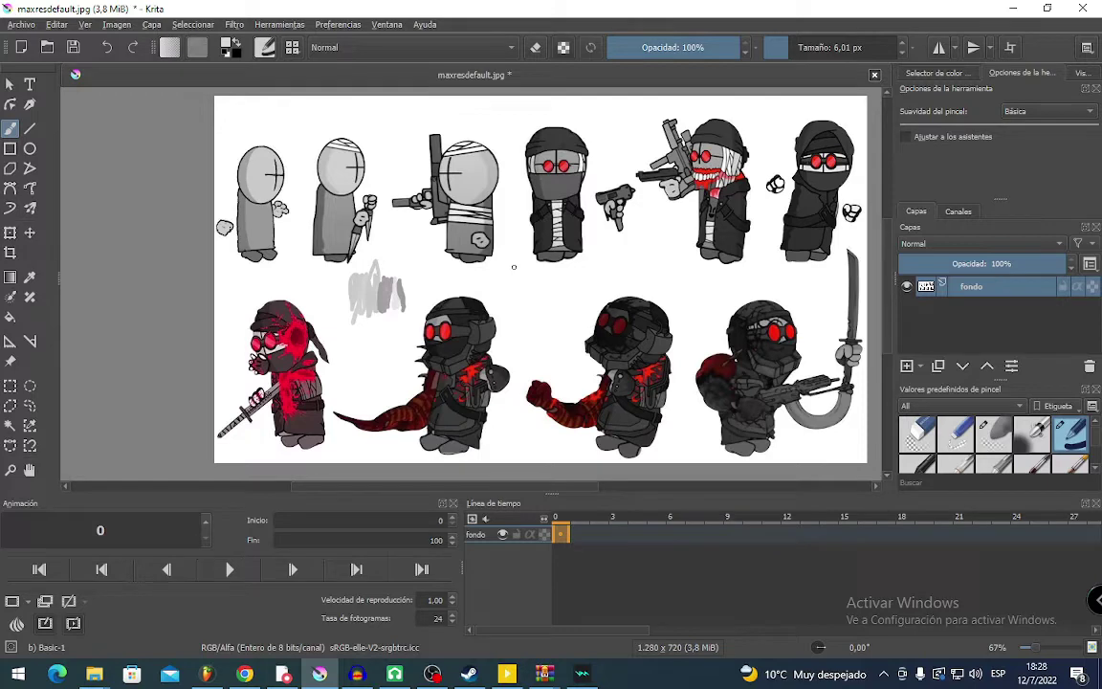
Sample the grey from the forehead of the second lower-row character and paint a new swatch on the white area below the fourth character.
scroll(524, 278, "up", 6)
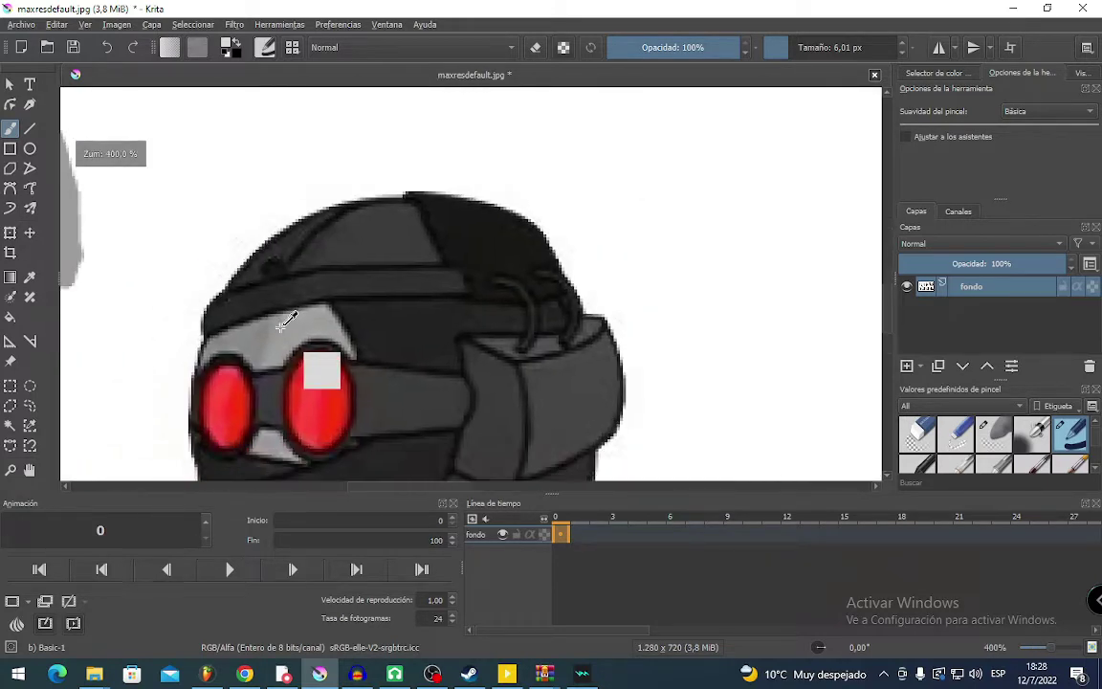
left_click(294, 325, "ctrl")
mouse_move(813, 204)
left_mouse_down()
mouse_move(381, 369)
mouse_move(400, 390)
mouse_move(386, 360)
mouse_move(357, 479)
left_mouse_up()
Sample the grey face colour of the fourth upper-row character and paint its swatch directly beside the new one.
scroll(393, 360, "down", 2)
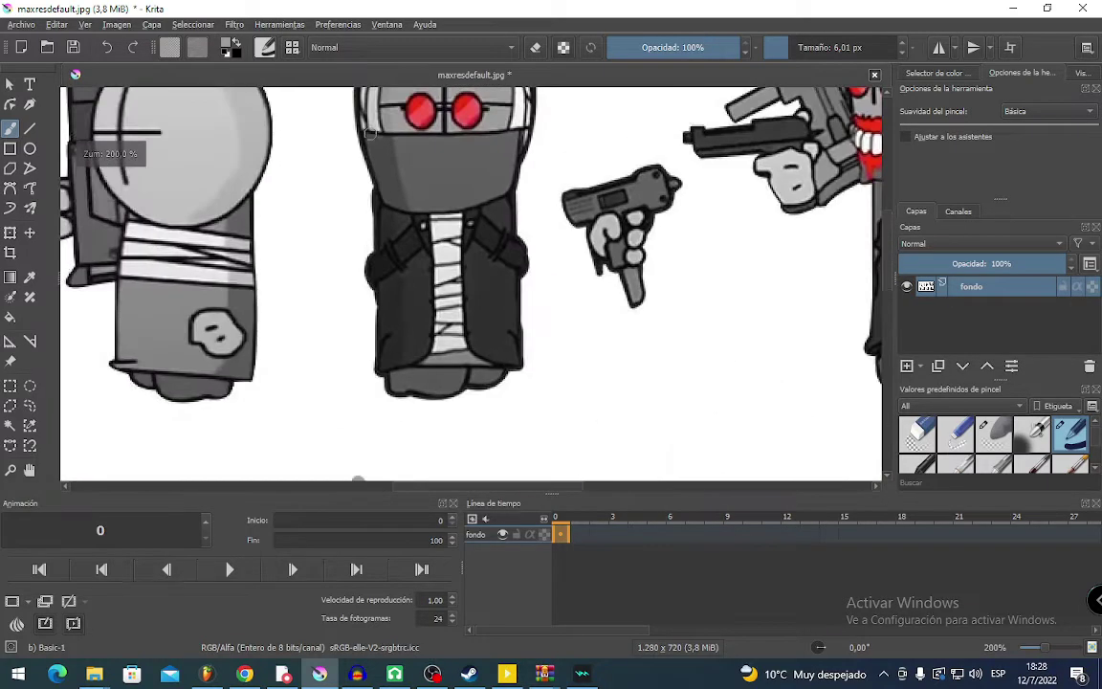
left_click_drag(367, 126, 336, 463)
scroll(371, 388, "up", 4)
left_click(480, 460, "ctrl")
scroll(459, 466, "down", 2)
left_click_drag(459, 464, 504, 32)
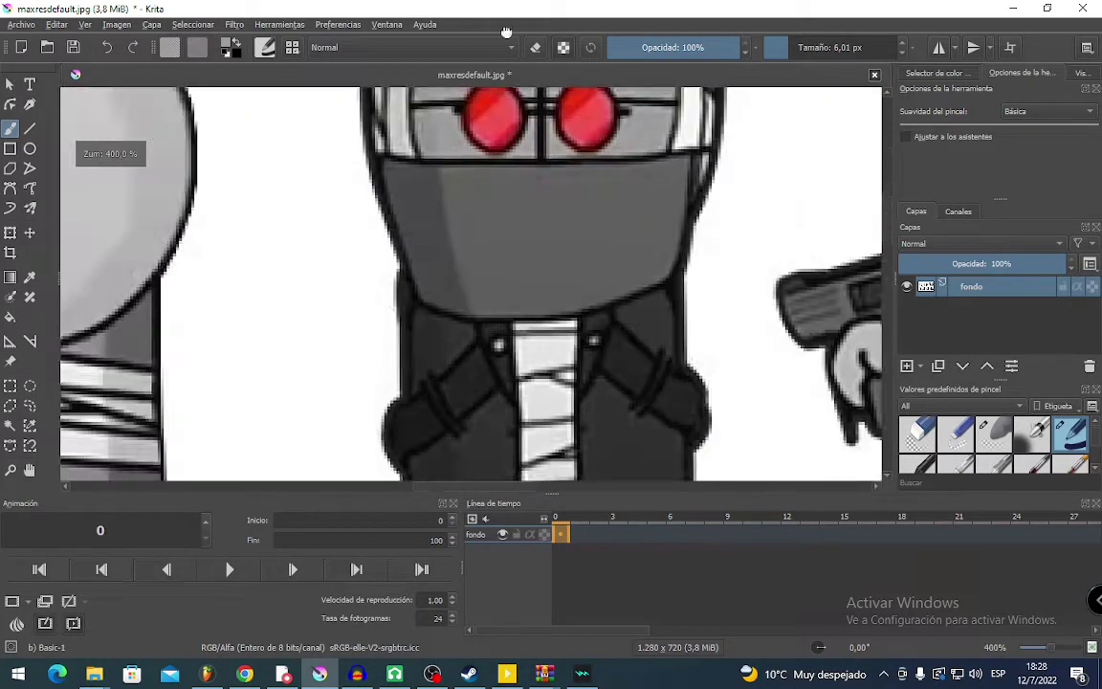
left_click_drag(390, 330, 425, 91)
left_click_drag(383, 449, 394, 129)
left_click_drag(472, 329, 484, 274)
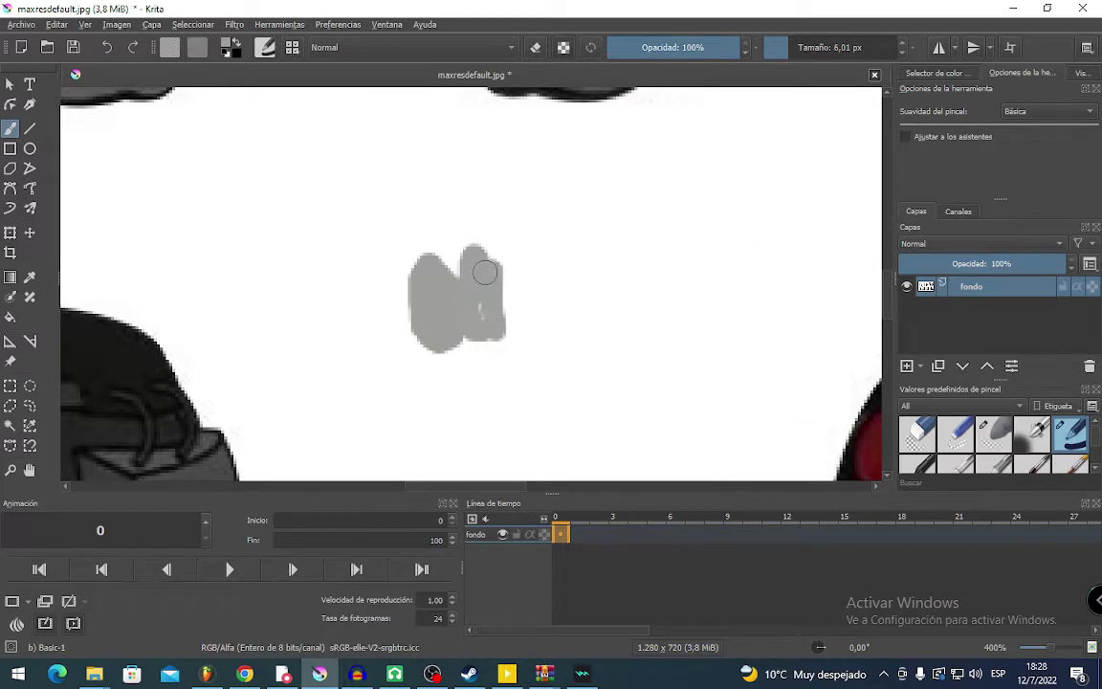
Compare the two adjoining grey swatches at high zoom and examine the pixel shades on the fourth and fifth characters' faces.
scroll(474, 326, "up", 5)
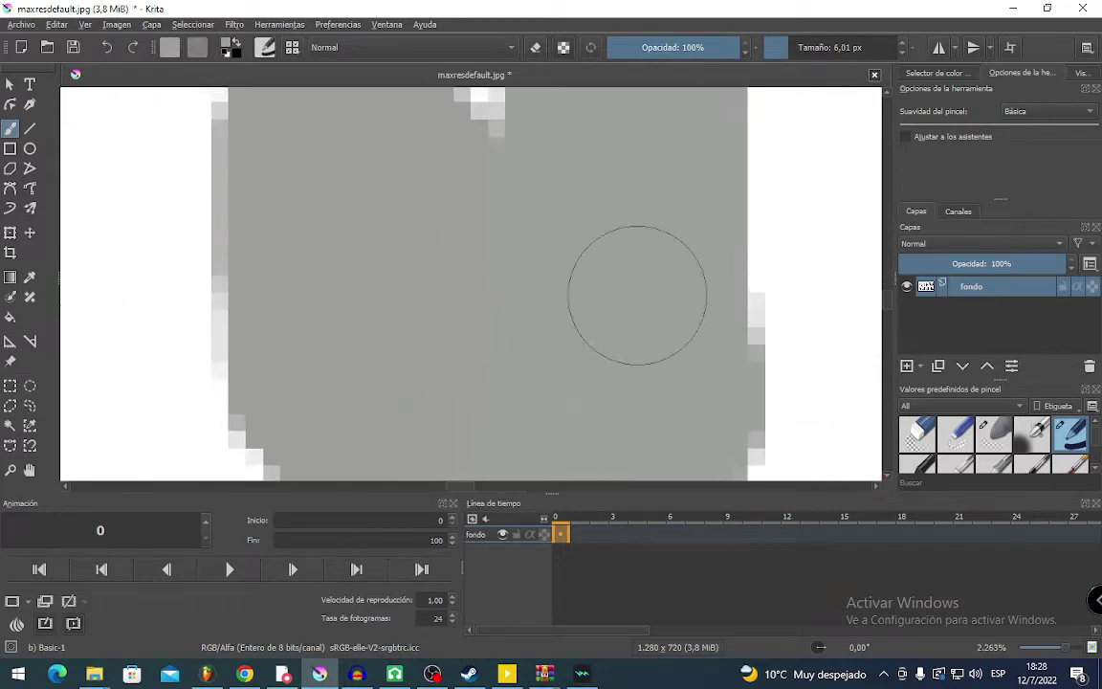
scroll(637, 296, "down", 4)
scroll(612, 374, "down", 2)
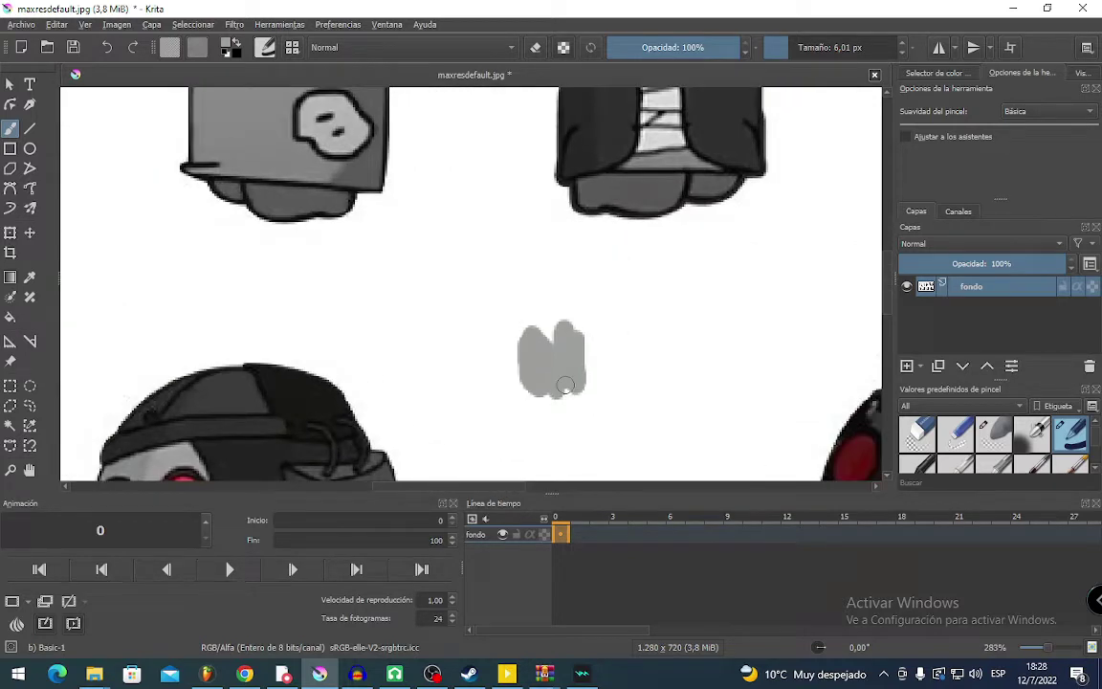
scroll(536, 382, "down", 1)
scroll(431, 338, "down", 1)
left_click_drag(440, 342, 359, 404)
left_click_drag(379, 320, 380, 440)
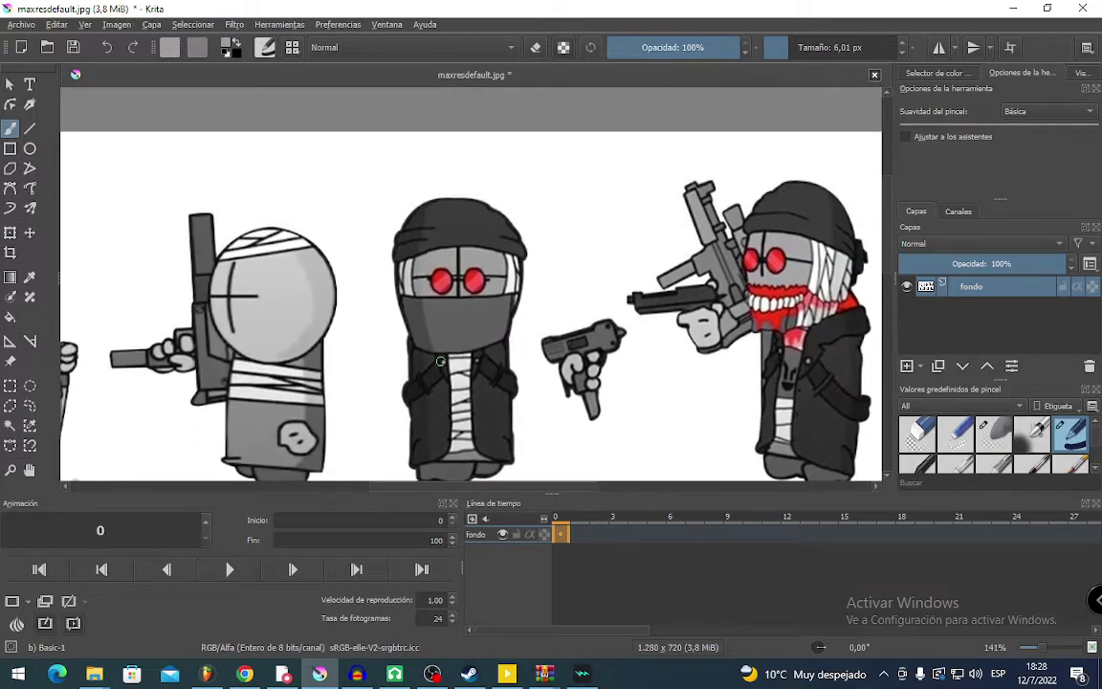
scroll(461, 265, "up", 5)
scroll(461, 265, "up", 3)
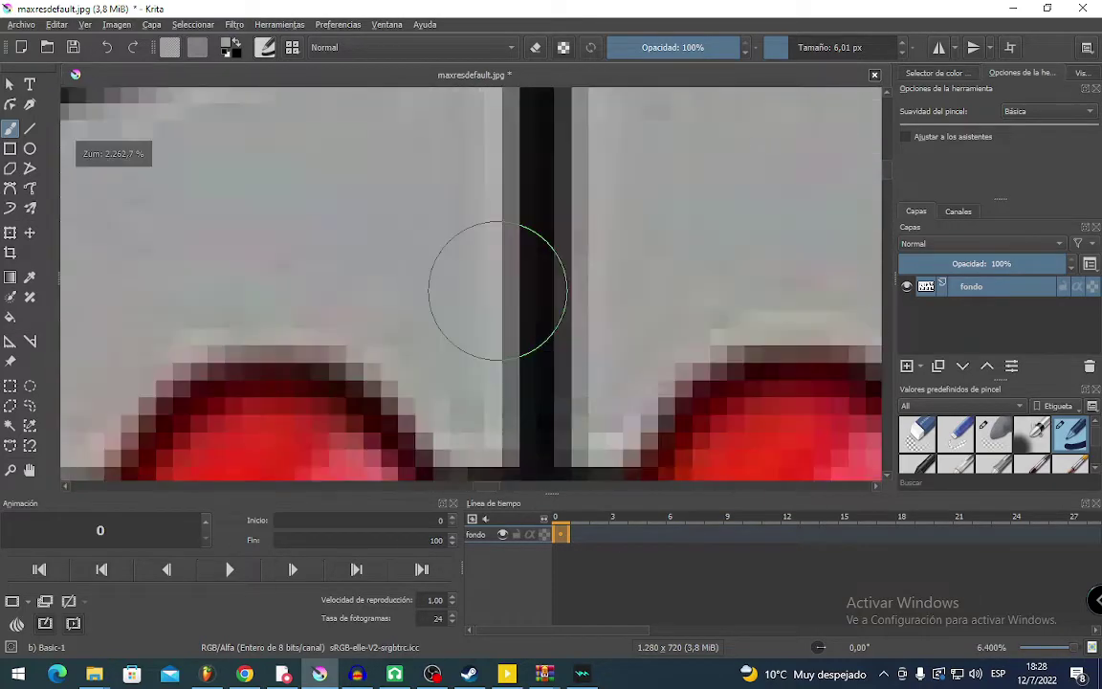
scroll(482, 296, "down", 7)
left_click_drag(462, 283, 219, 262)
left_click_drag(687, 292, 548, 287)
scroll(548, 287, "up", 9)
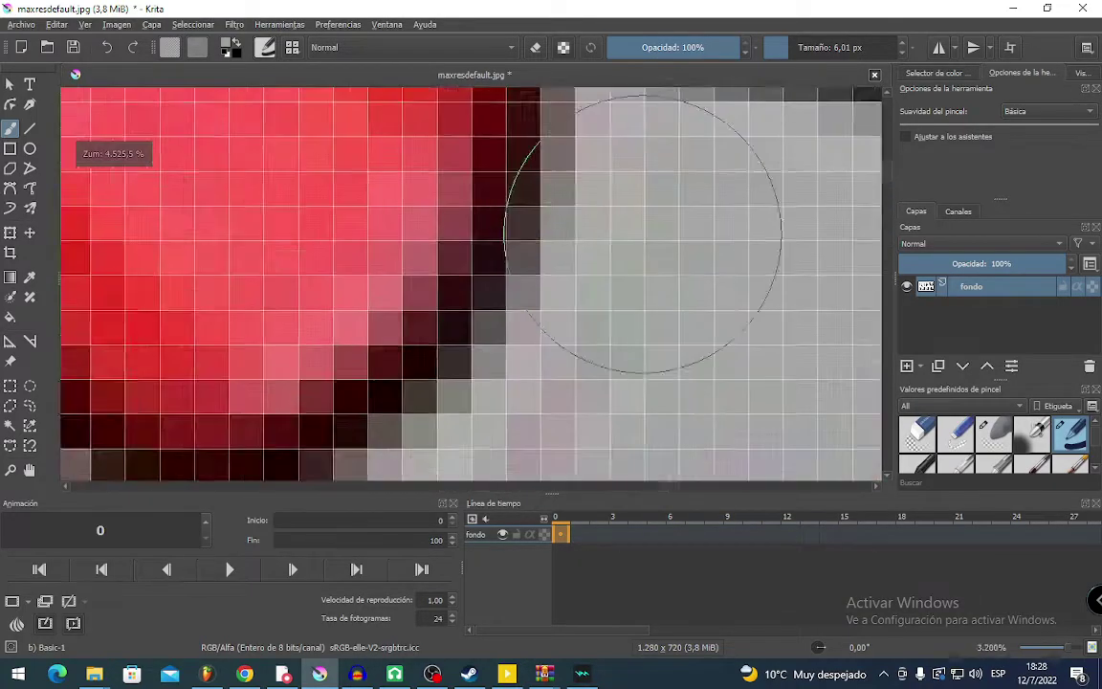
scroll(642, 233, "down", 1)
left_click_drag(642, 234, 454, 280)
scroll(517, 319, "down", 3)
scroll(517, 325, "up", 5)
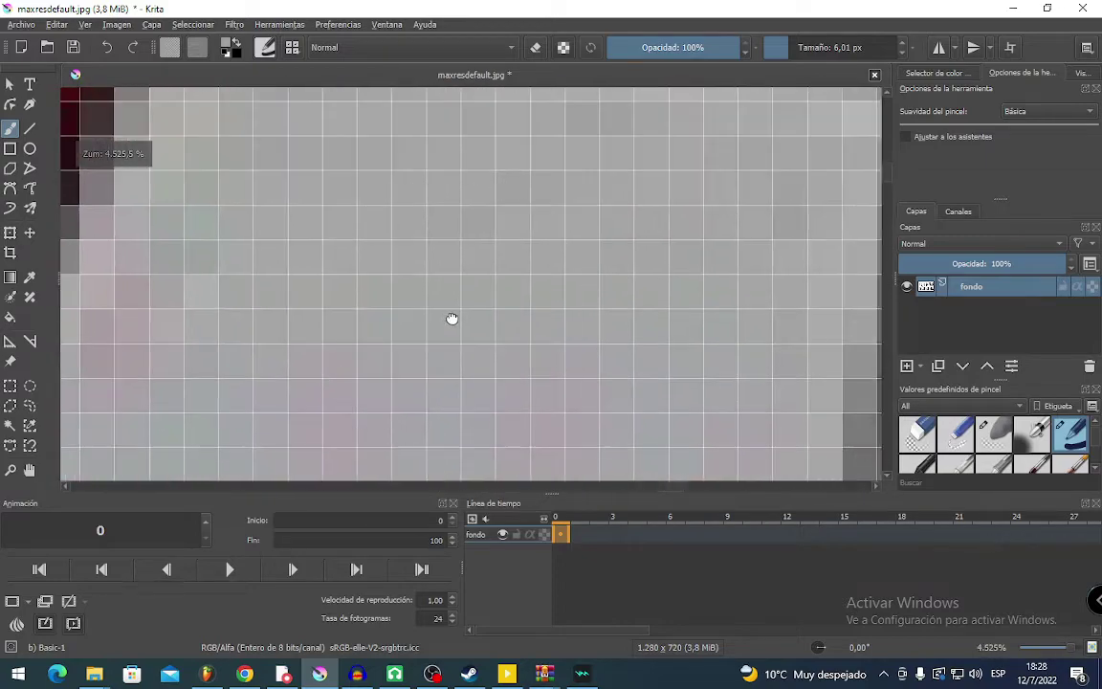
scroll(515, 308, "down", 9)
left_click_drag(649, 378, 728, 152)
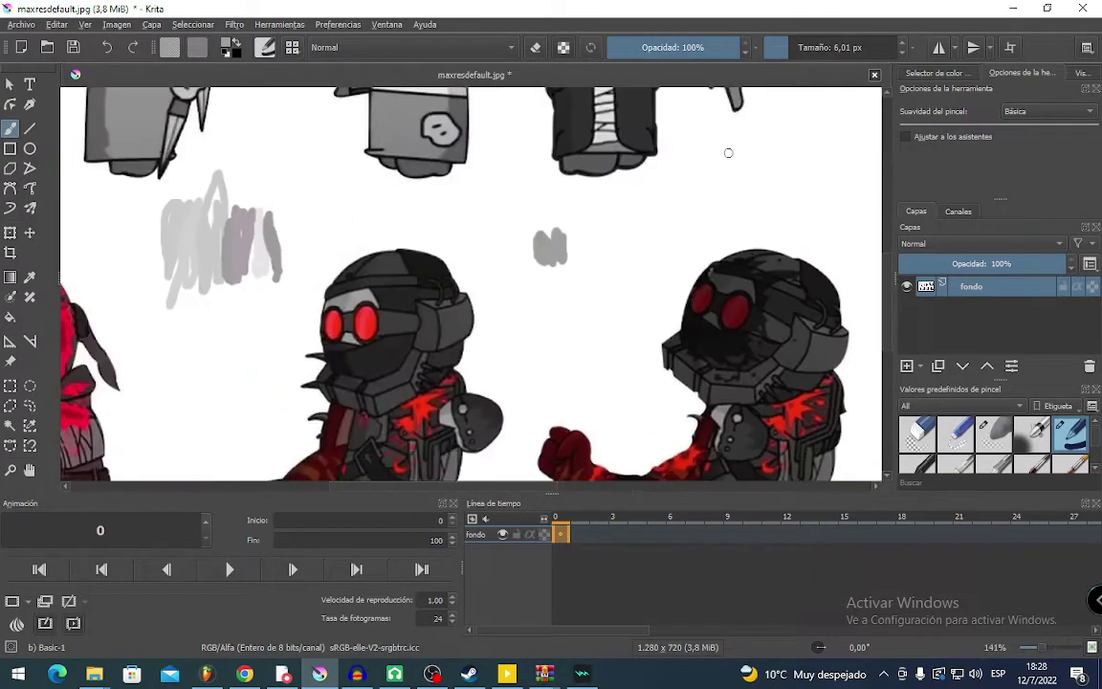
scroll(607, 286, "up", 3)
scroll(410, 140, "up", 4)
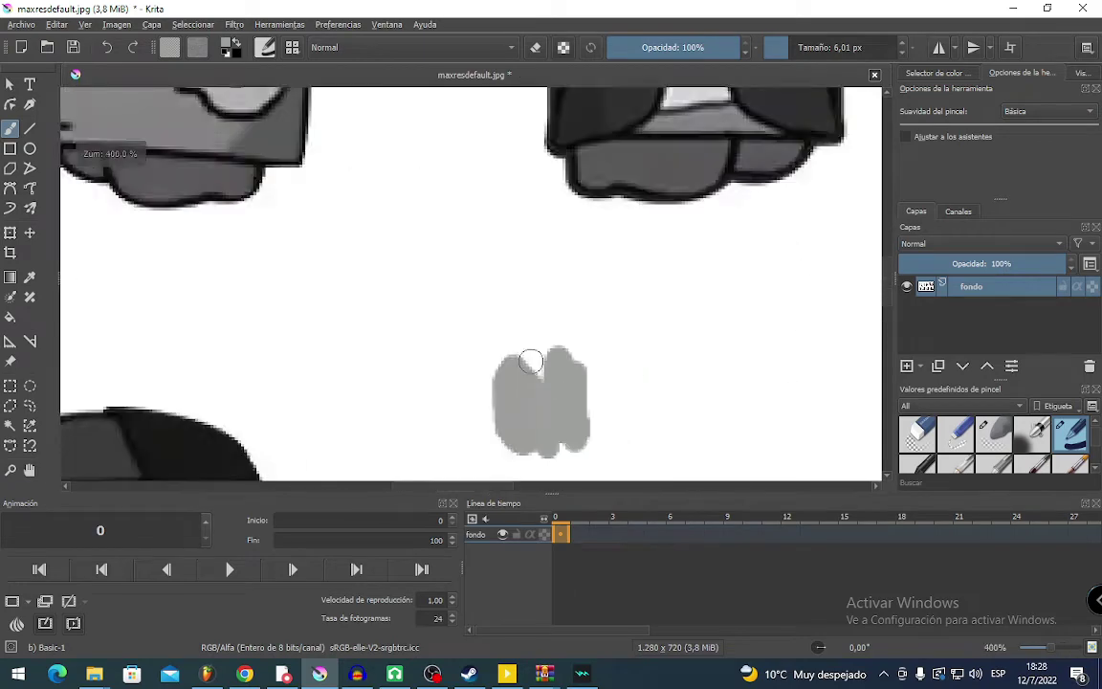
Sample the grey face colour of the last lower-row character and extend the new swatch group with it.
scroll(652, 271, "up", 3)
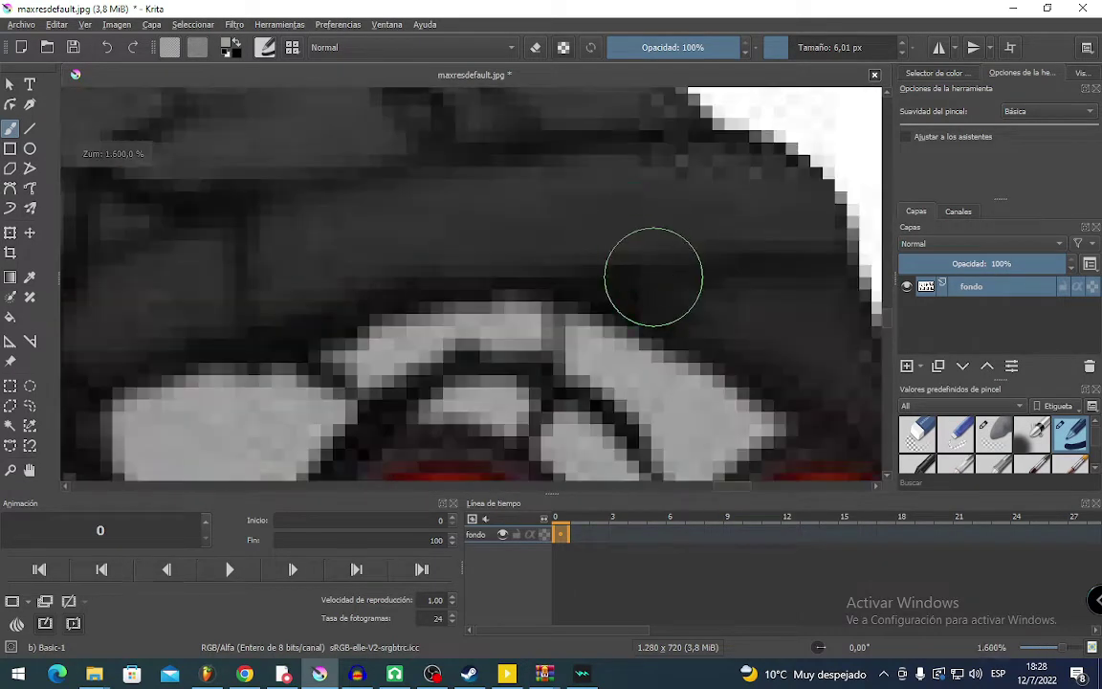
left_click(673, 401, "ctrl")
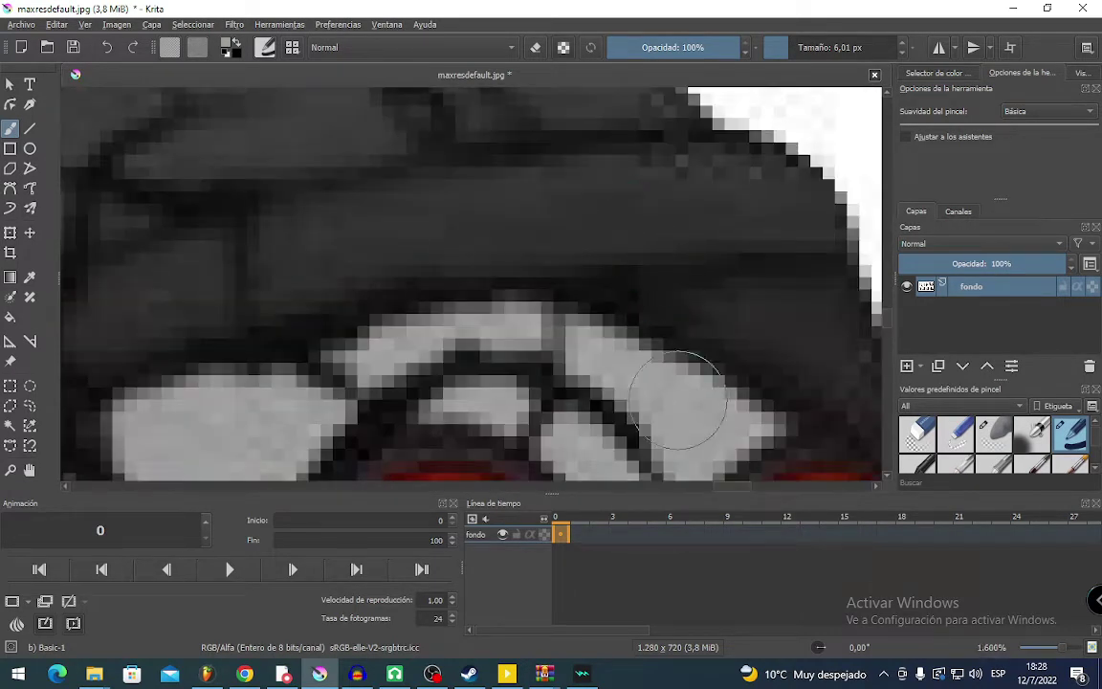
scroll(690, 400, "down", 5)
left_click_drag(216, 310, 725, 349)
scroll(643, 422, "up", 4)
mouse_move(518, 423)
left_mouse_down()
mouse_move(435, 191)
mouse_move(492, 406)
mouse_move(488, 273)
left_mouse_up()
scroll(565, 340, "down", 3)
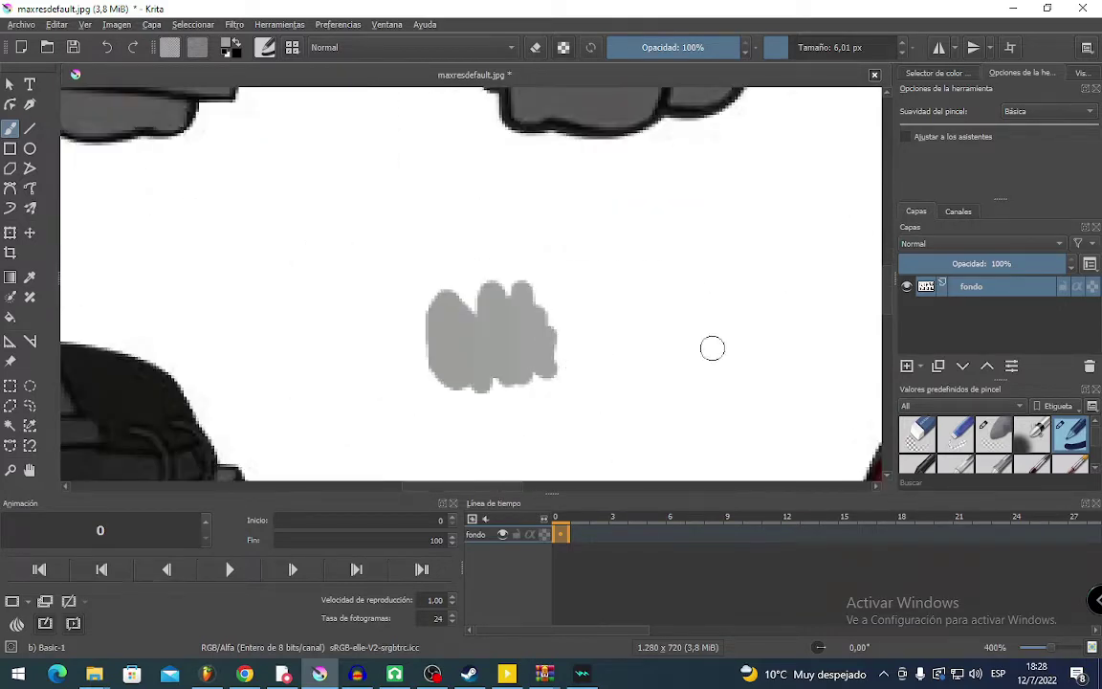
scroll(712, 349, "down", 5)
scroll(542, 301, "up", 3)
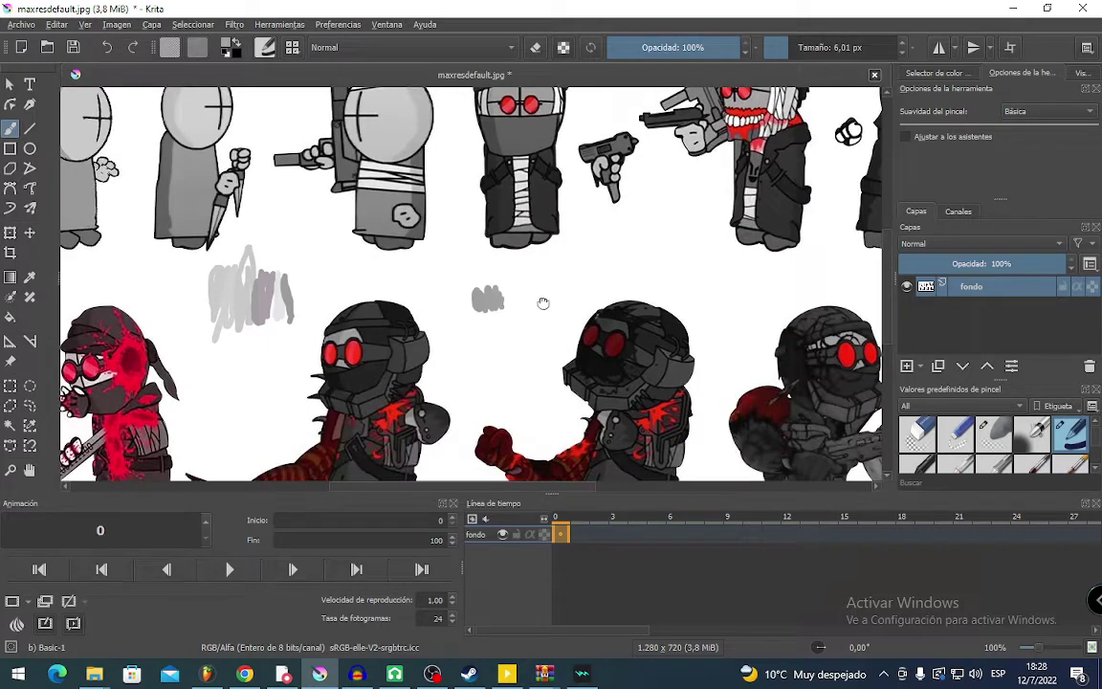
Draw a freehand grey outline grouping the fourth and fifth upper-row characters with the last three lower-row characters.
scroll(555, 388, "down", 3)
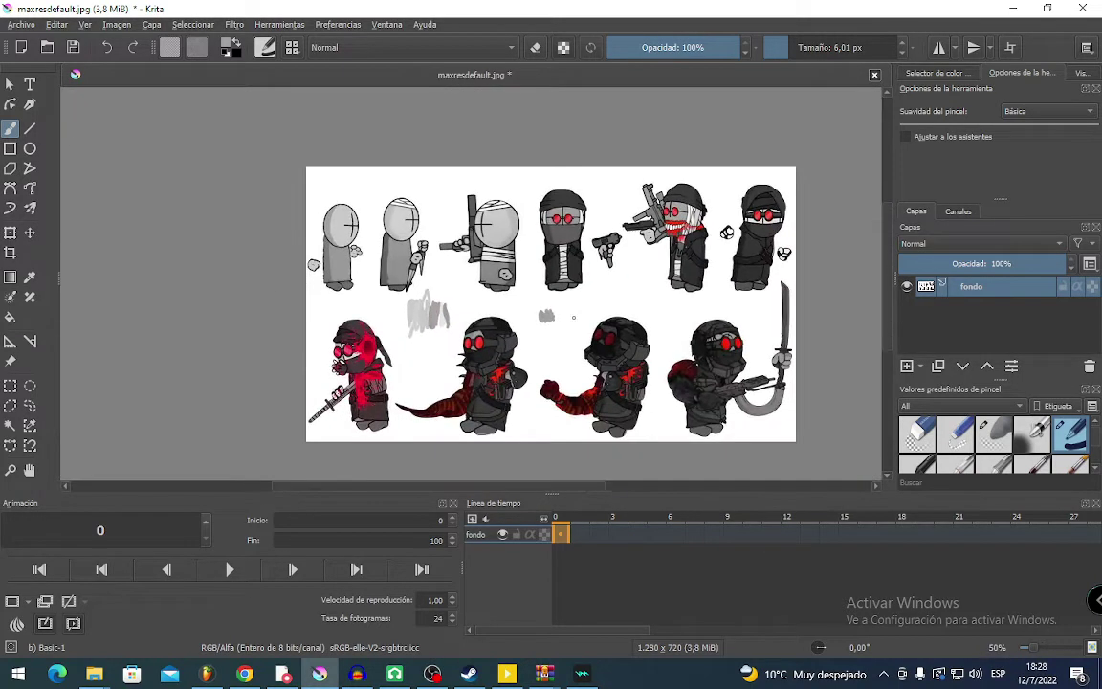
mouse_move(432, 359)
left_mouse_down()
mouse_move(459, 321)
mouse_move(528, 279)
mouse_move(544, 180)
mouse_move(605, 218)
mouse_move(623, 168)
left_mouse_up()
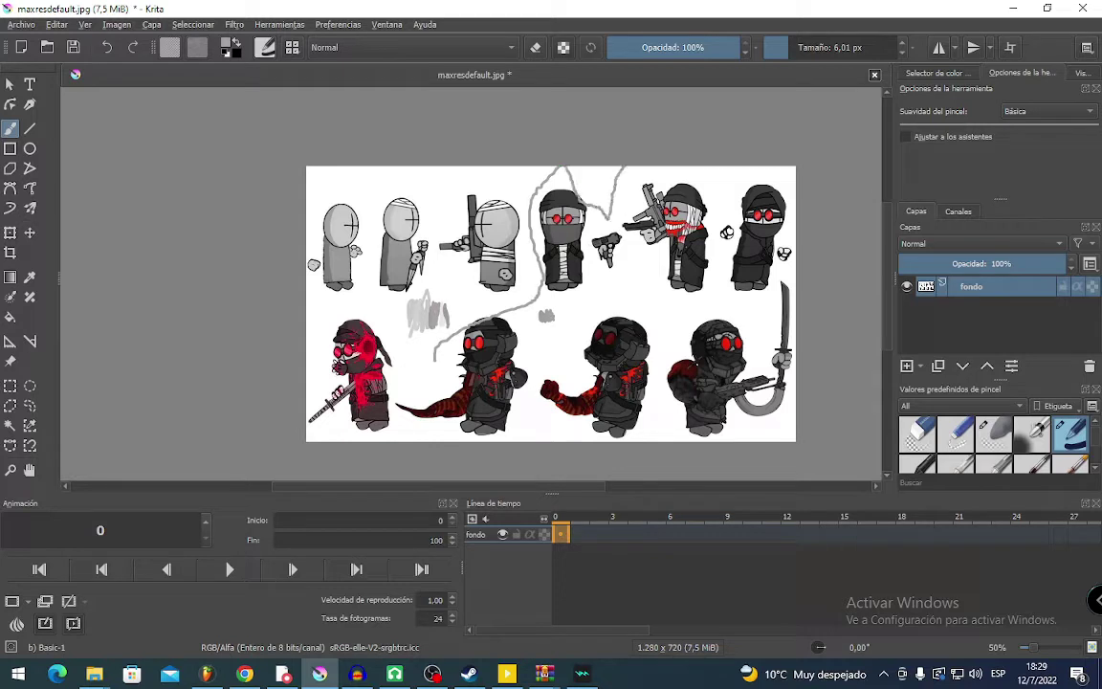
mouse_move(722, 227)
left_mouse_down()
mouse_move(746, 308)
mouse_move(775, 282)
left_mouse_up()
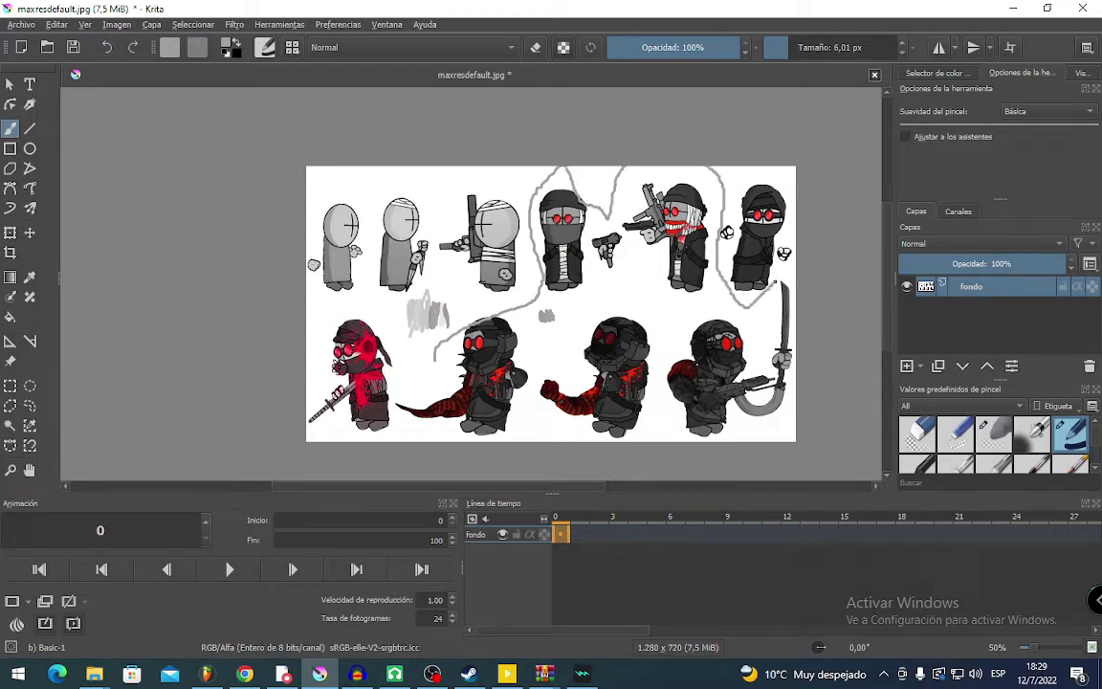
left_click_drag(407, 427, 429, 355)
scroll(496, 348, "down", 4)
scroll(496, 347, "up", 3)
left_click_drag(495, 345, 456, 355)
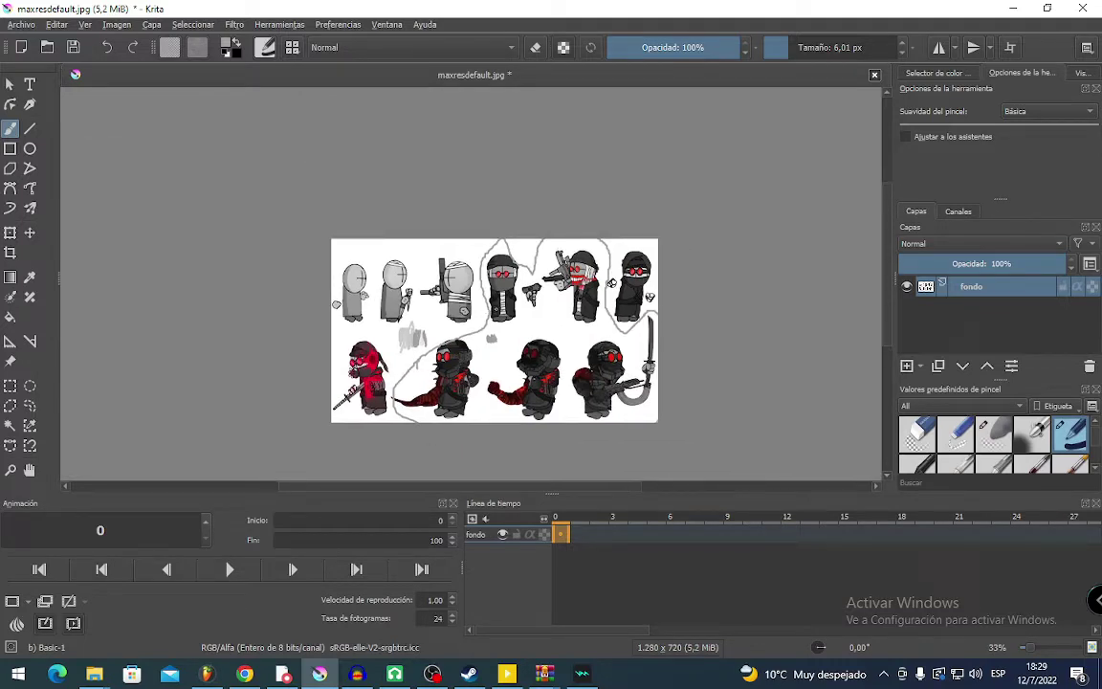
left_click_drag(495, 309, 482, 330)
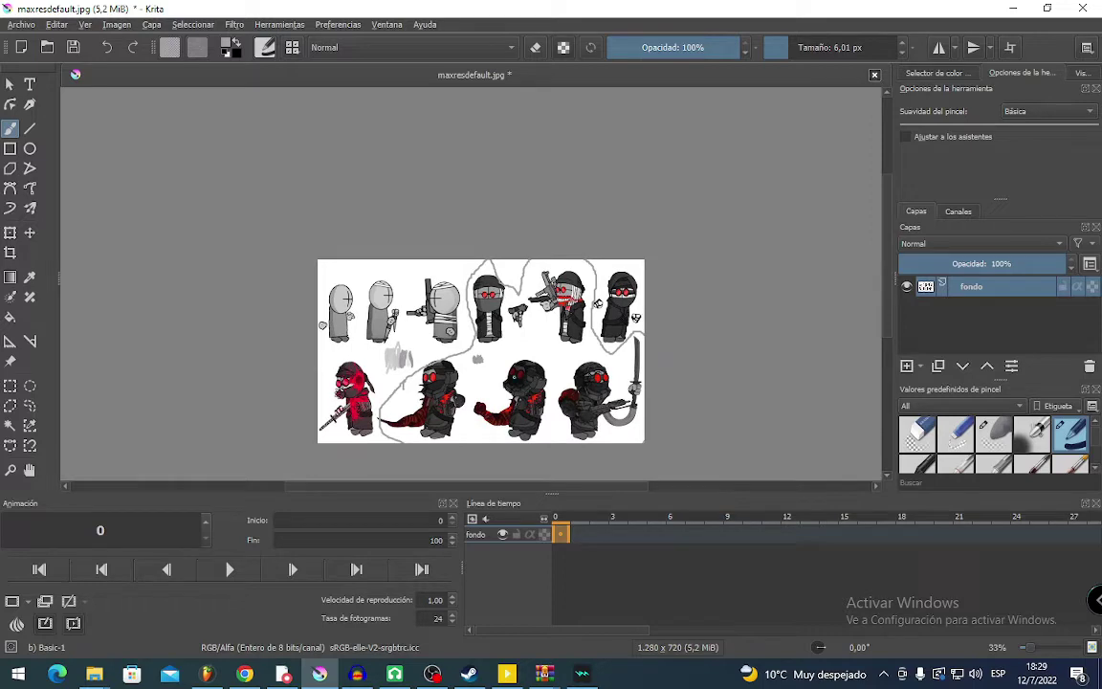
Undo the freehand grey outline strokes around the grouped characters, keeping the colour swatches.
key("ctrl+z")
scroll(372, 318, "up", 3)
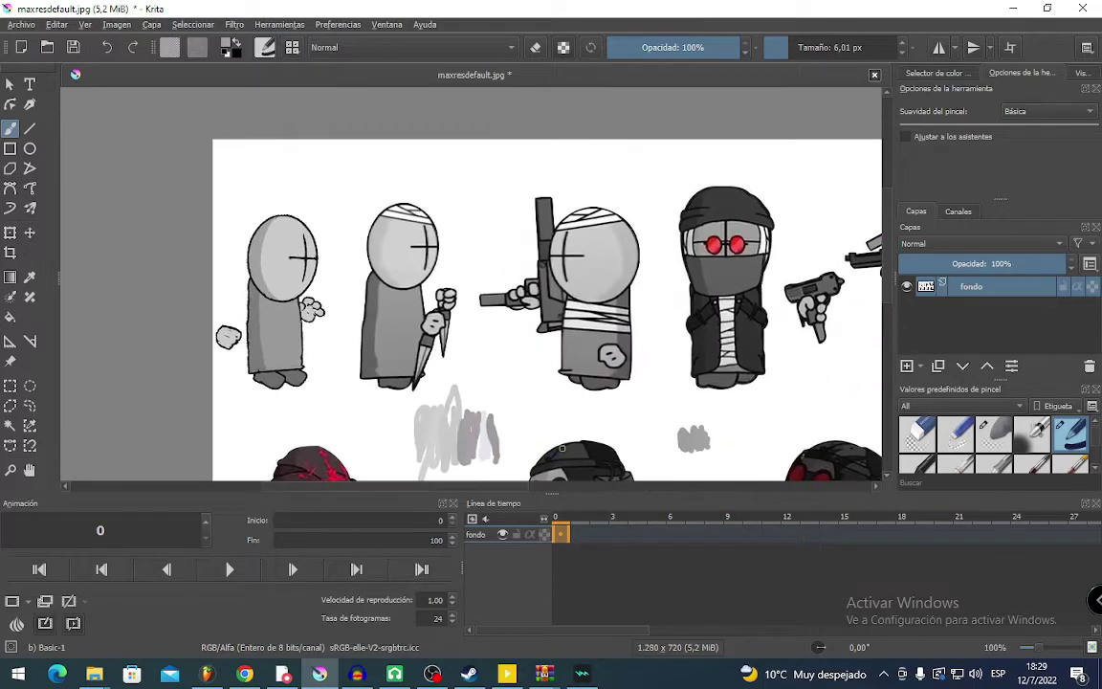
left_click_drag(537, 364, 300, 373)
scroll(299, 373, "down", 3)
scroll(299, 373, "up", 4)
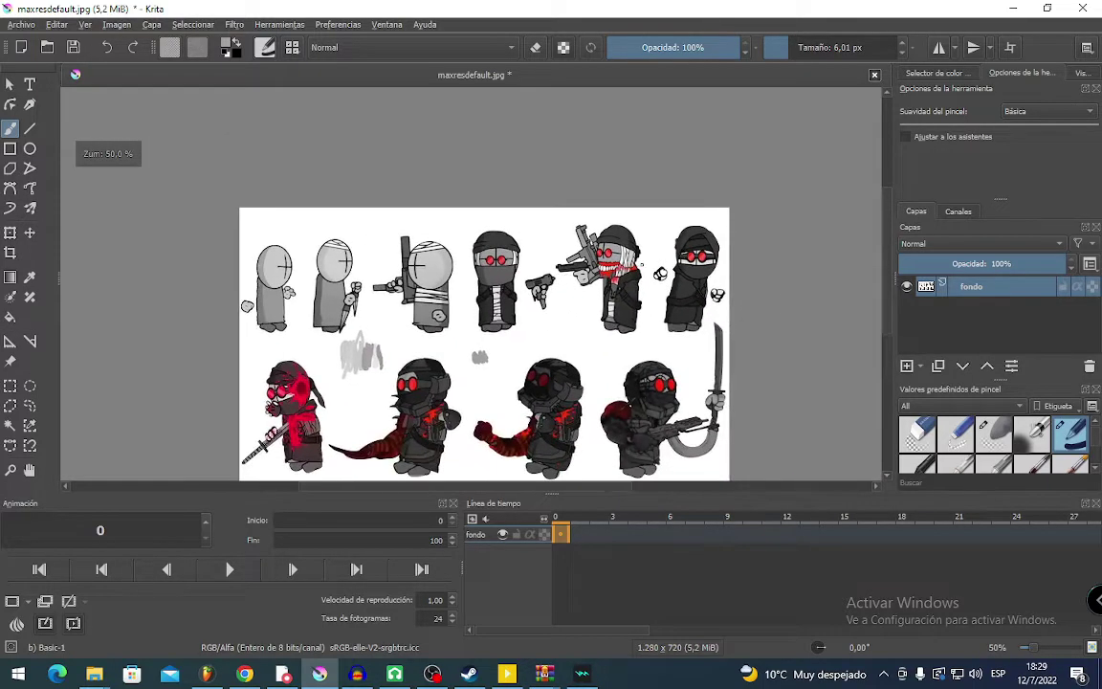
mouse_move(464, 136)
left_mouse_down()
mouse_move(406, 271)
mouse_move(627, 191)
mouse_move(385, 306)
mouse_move(642, 413)
mouse_move(468, 459)
mouse_move(639, 318)
mouse_move(901, 182)
mouse_move(663, 225)
left_mouse_up()
key("ctrl+z")
scroll(639, 318, "down", 3)
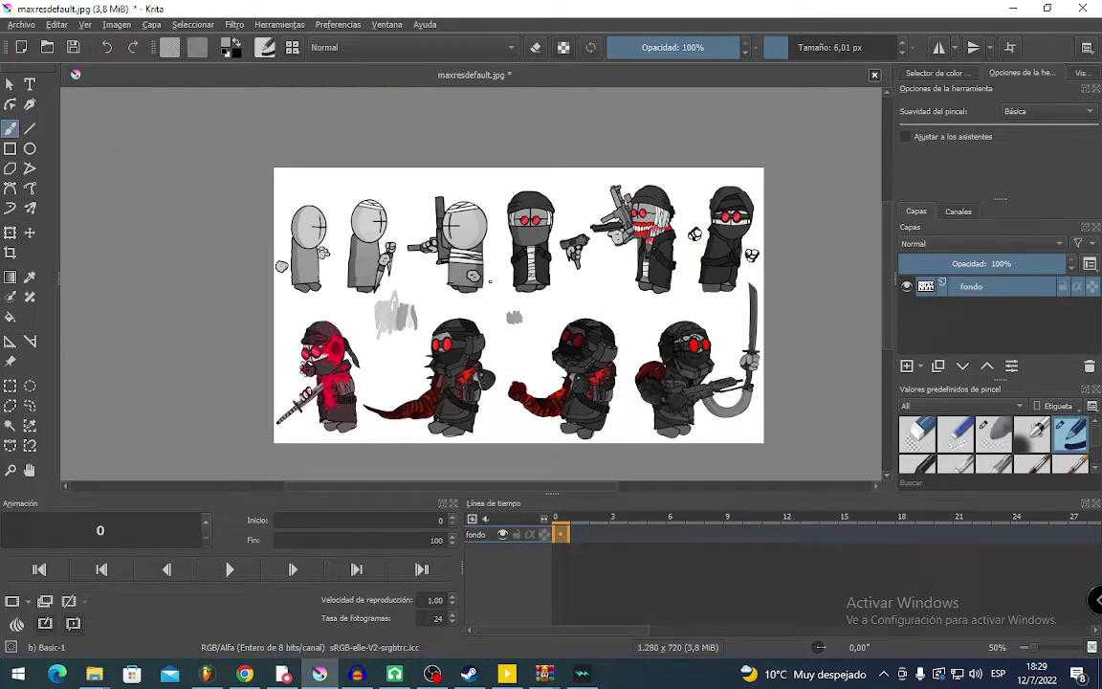
Examine the fourth upper-row character's forehead shading up close and look over the lower-row character versions.
scroll(536, 220, "up", 10)
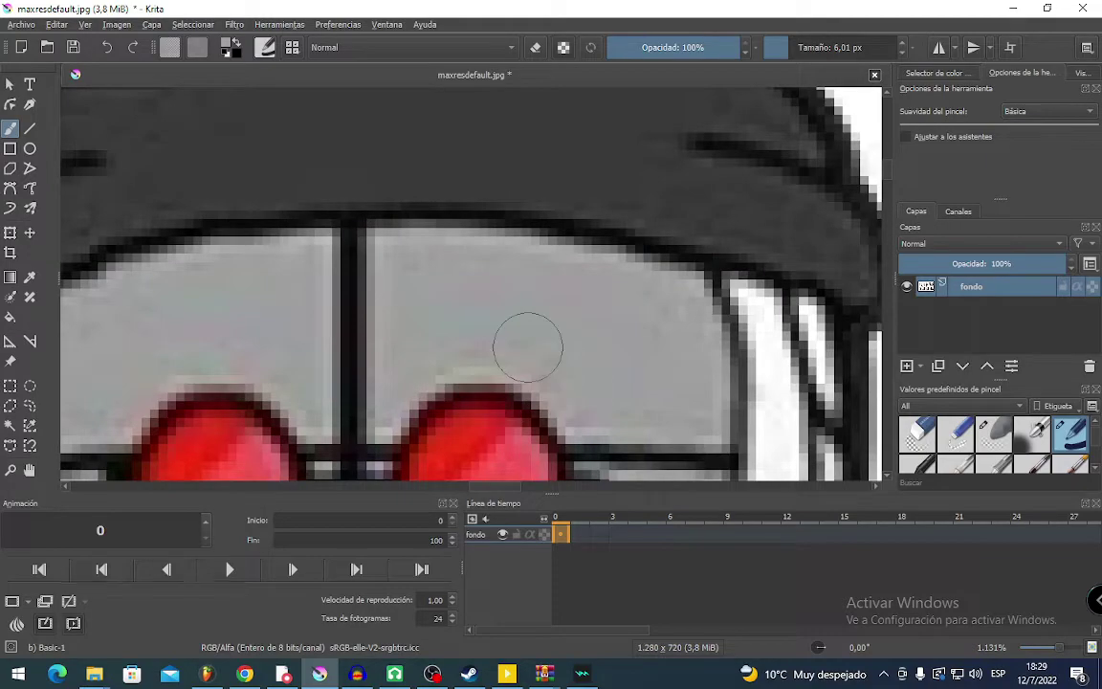
scroll(529, 344, "down", 4)
left_click_drag(529, 345, 616, 177)
scroll(574, 164, "down", 3)
left_click_drag(617, 380, 645, 264)
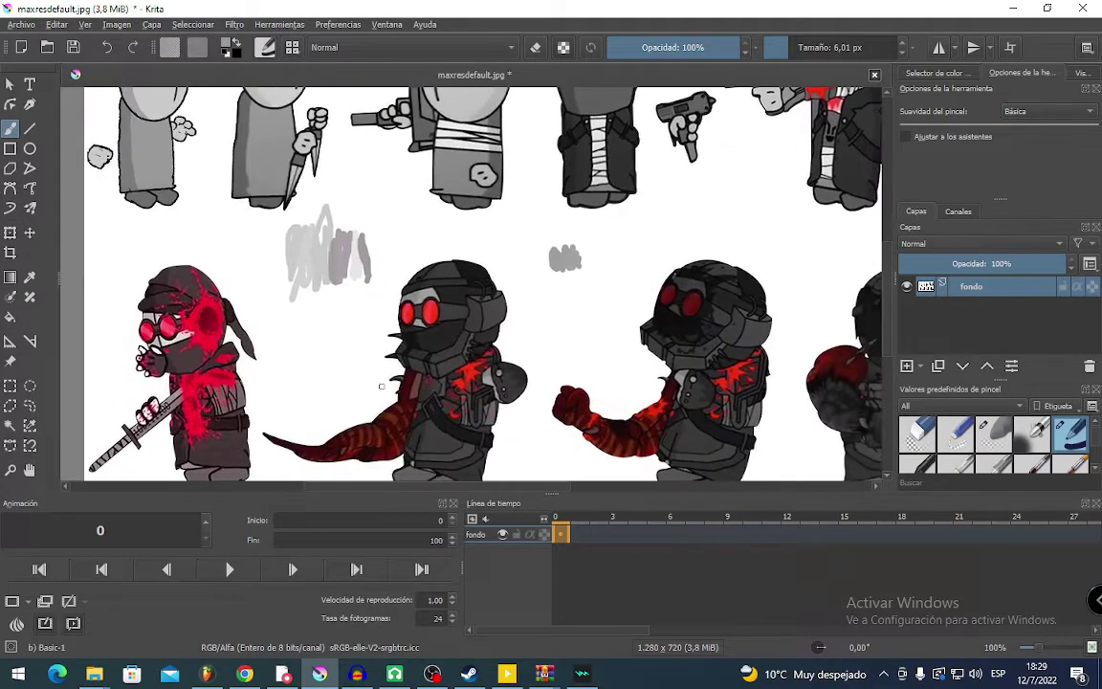
left_click_drag(383, 385, 100, 356)
scroll(539, 383, "down", 3)
left_click_drag(269, 363, 393, 357)
scroll(392, 359, "up", 8)
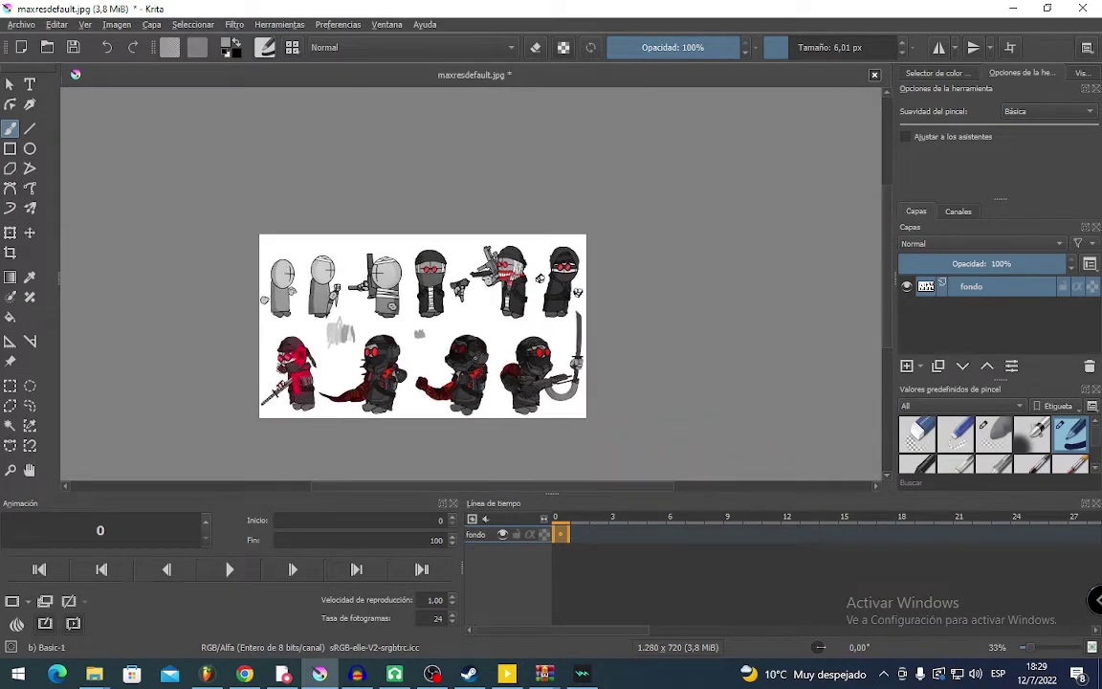
scroll(532, 404, "down", 3)
left_click_drag(532, 406, 559, 344)
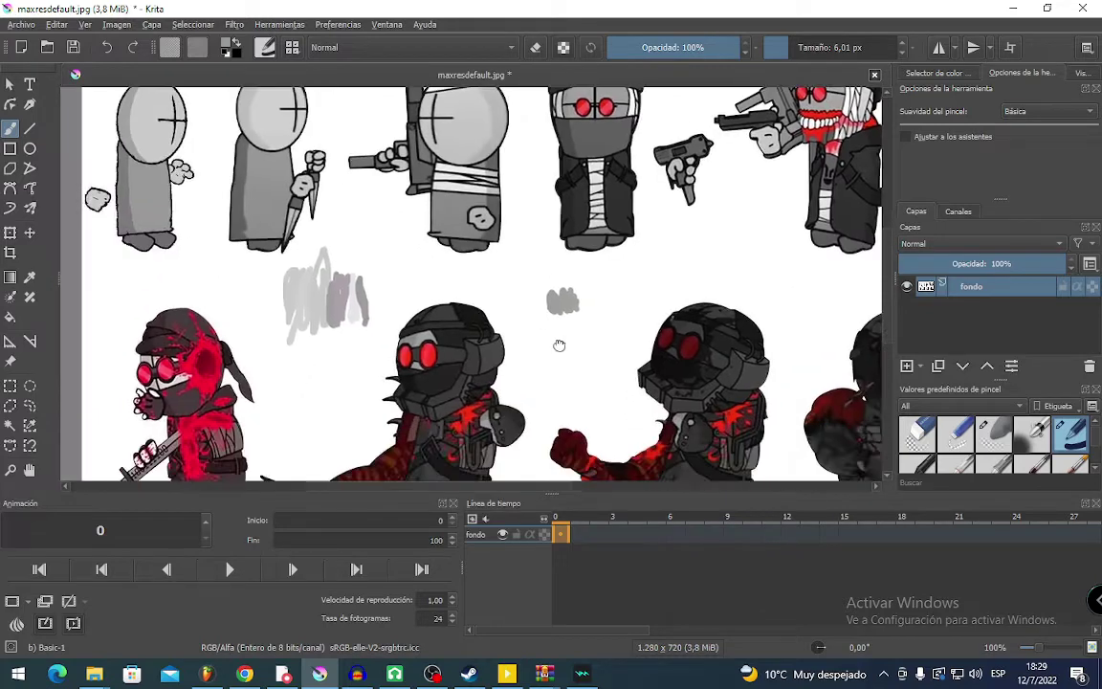
scroll(559, 345, "up", 1)
scroll(595, 396, "down", 1)
left_click_drag(595, 396, 498, 368)
scroll(459, 355, "down", 1)
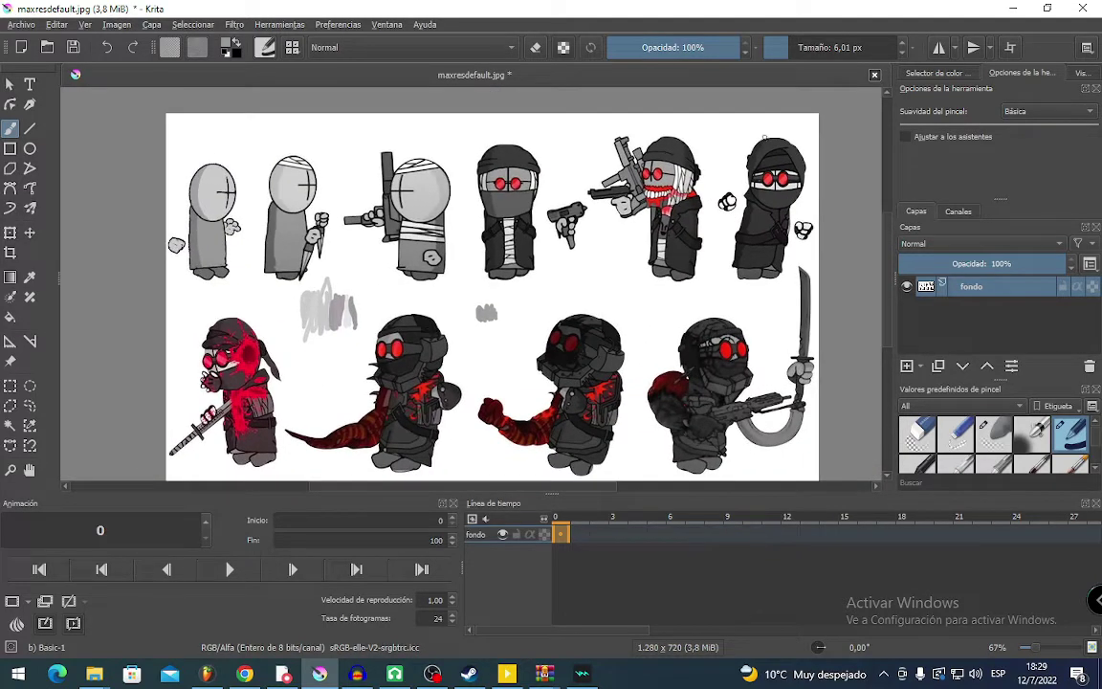
Compare the coats, belts, hands and feet of the fifth and sixth upper-row characters at high zoom.
scroll(764, 137, "up", 6)
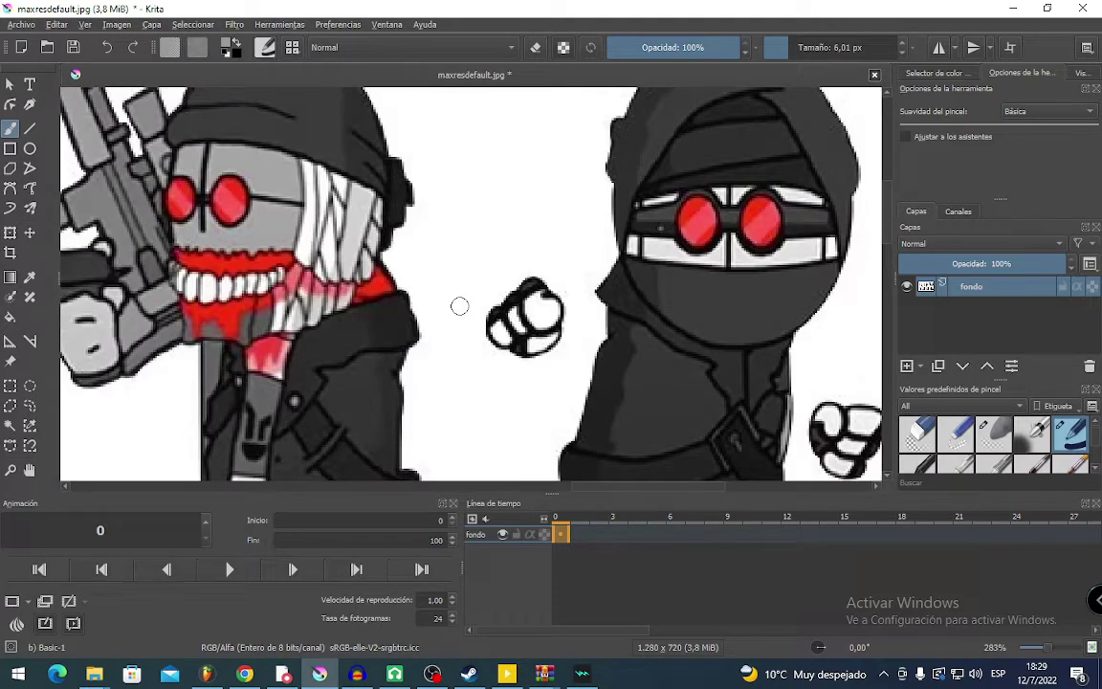
scroll(459, 306, "down", 4)
scroll(460, 241, "up", 3)
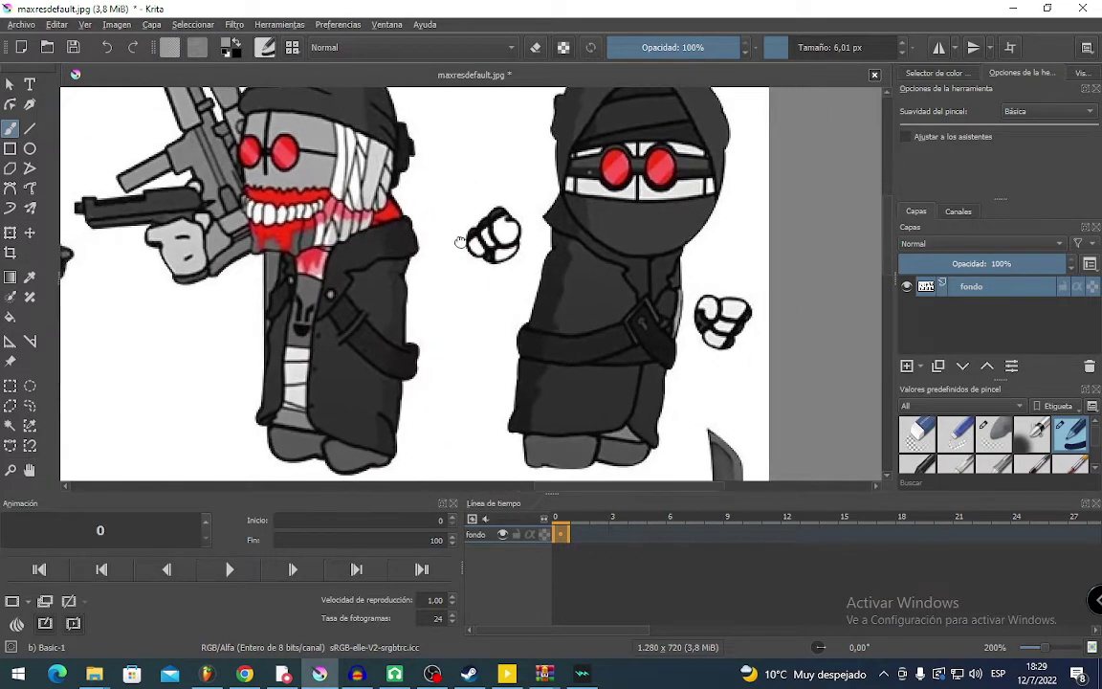
scroll(460, 241, "down", 3)
scroll(761, 355, "up", 3)
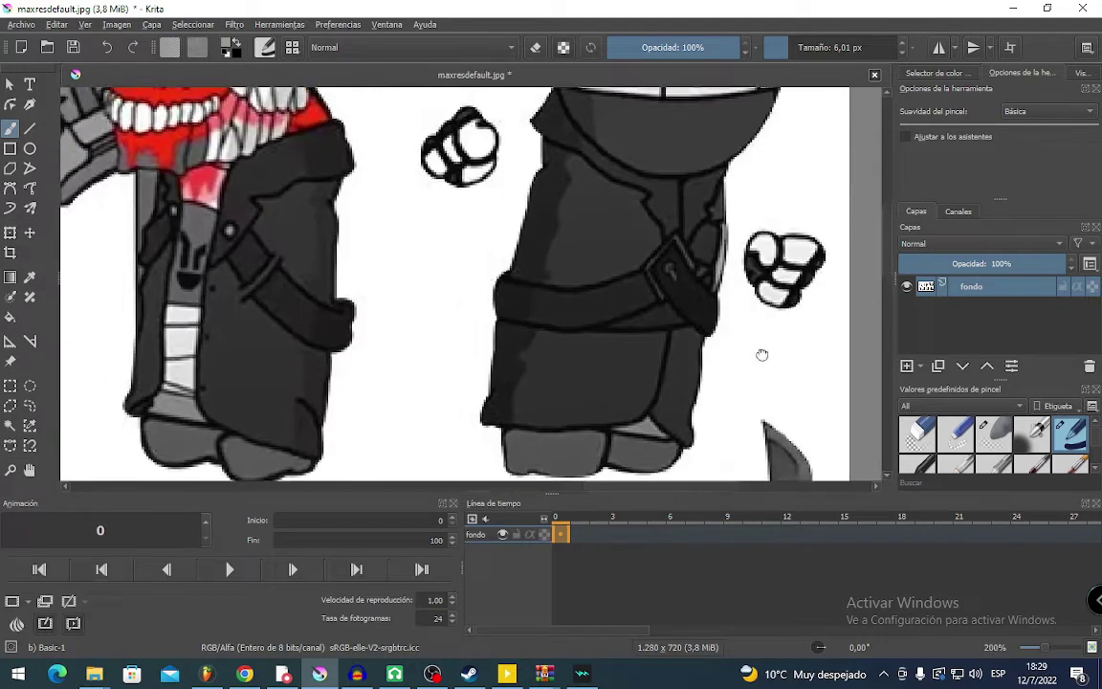
scroll(762, 355, "up", 2)
left_click_drag(792, 337, 727, 347)
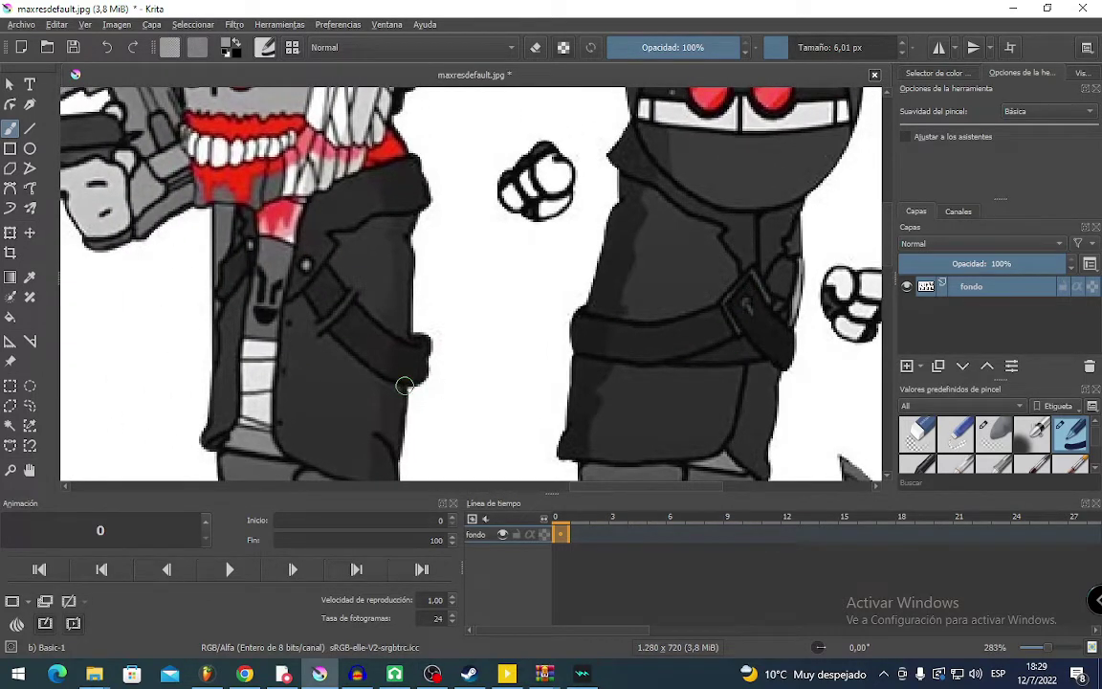
mouse_move(354, 268)
left_mouse_down()
mouse_move(450, 260)
mouse_move(364, 283)
left_mouse_up()
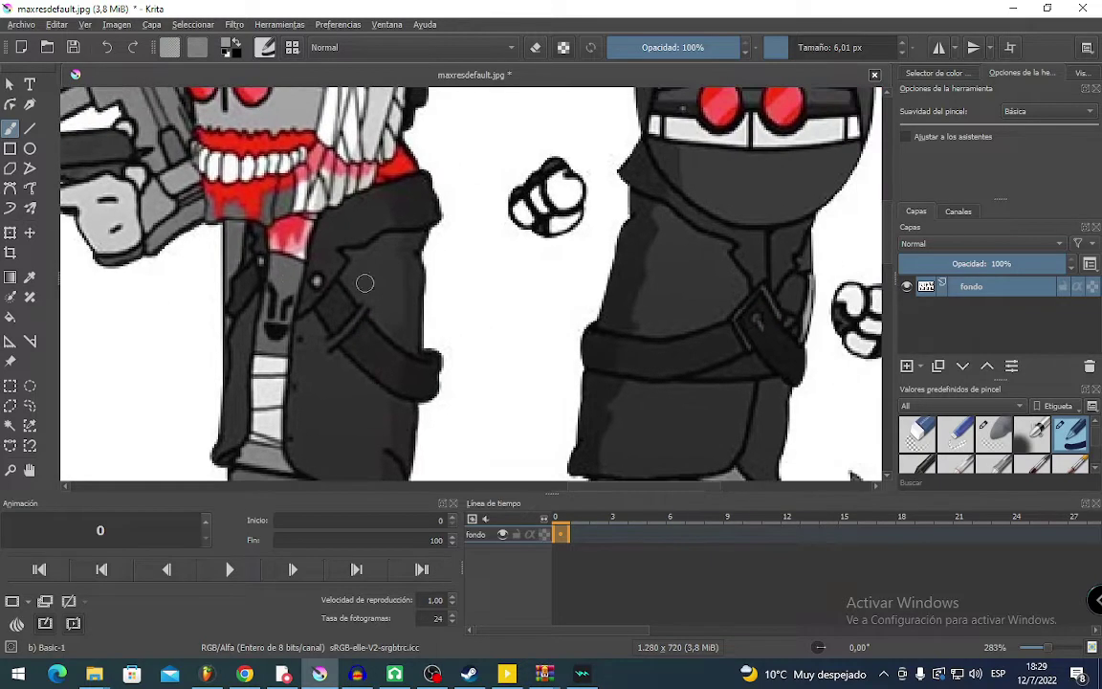
left_click_drag(486, 272, 445, 284)
left_click_drag(532, 226, 573, 170)
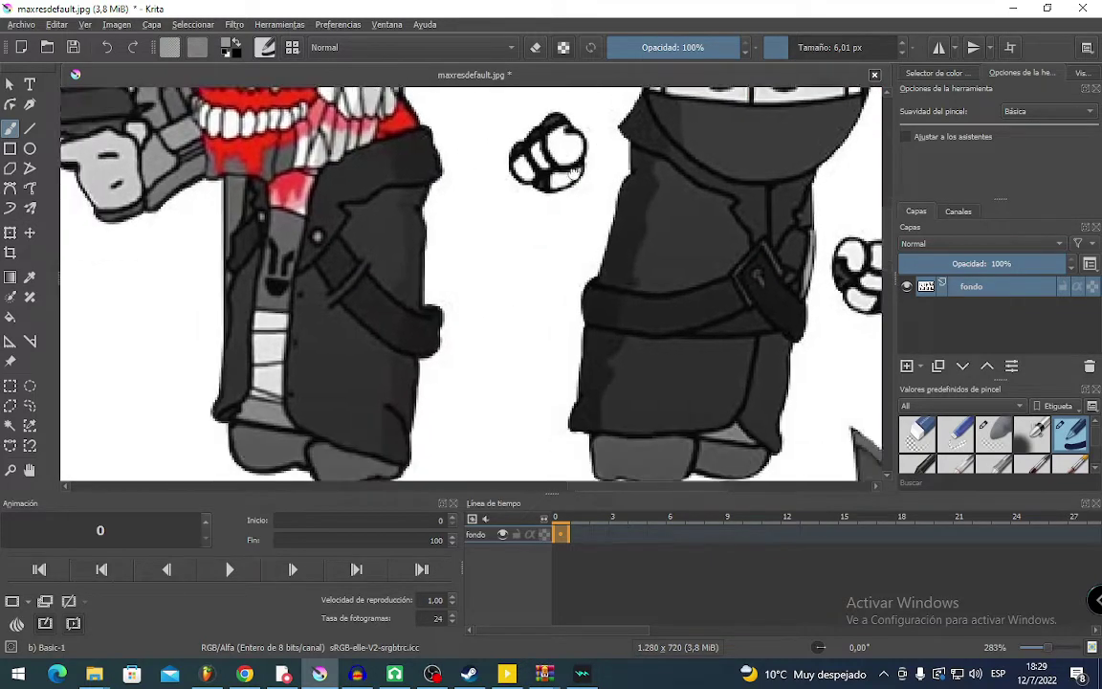
scroll(588, 279, "down", 2)
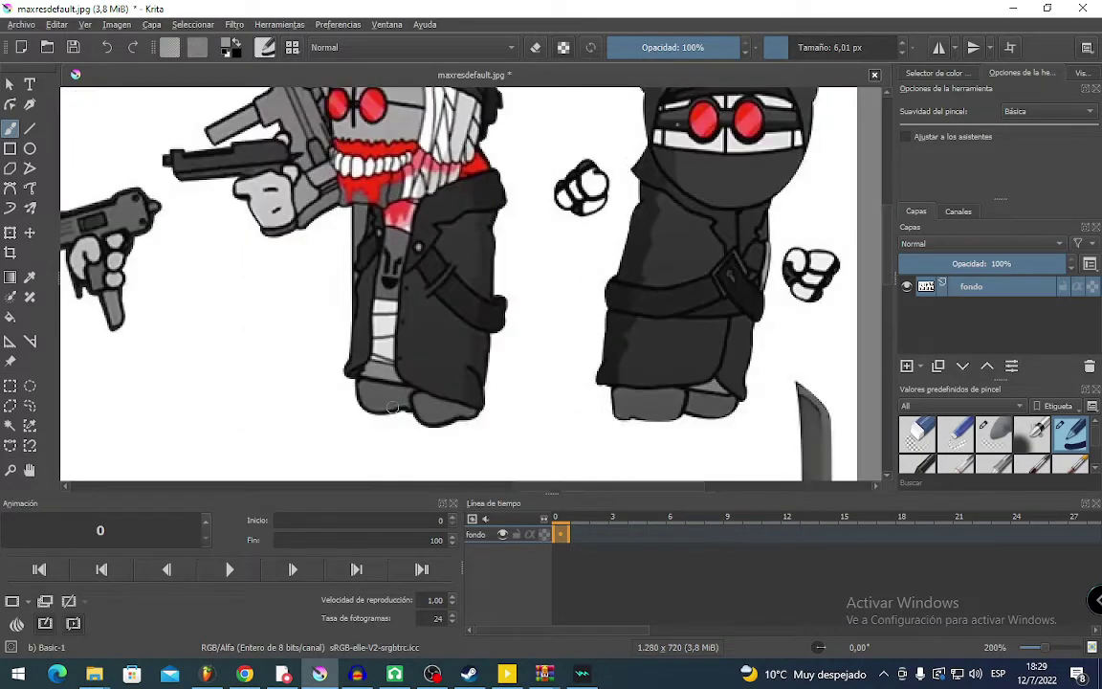
scroll(392, 406, "down", 2)
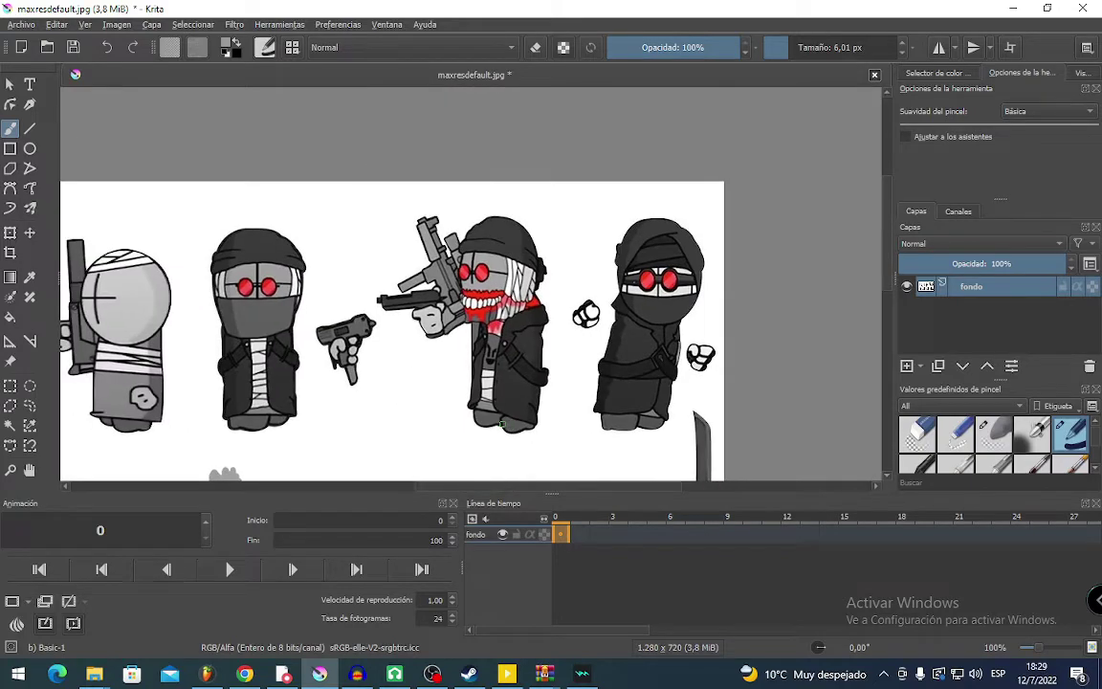
Compare the fifth upper-row character's bandaged face with the sixth character's goggles and mask at close range.
scroll(535, 308, "up", 6)
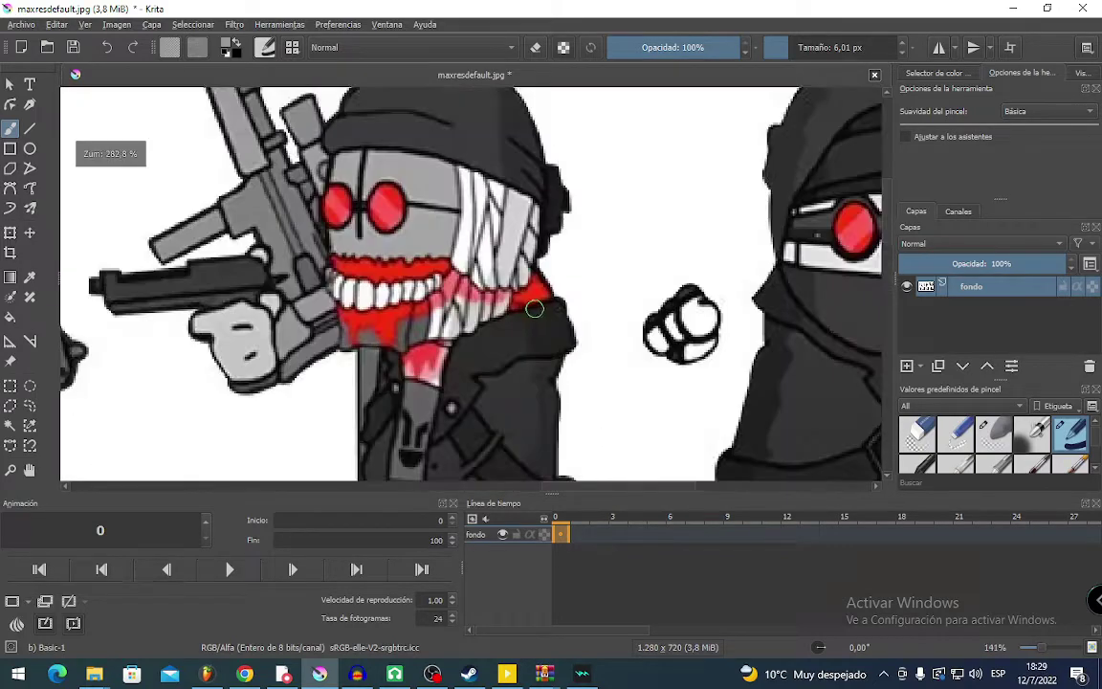
scroll(555, 319, "down", 1)
left_click_drag(537, 321, 204, 313)
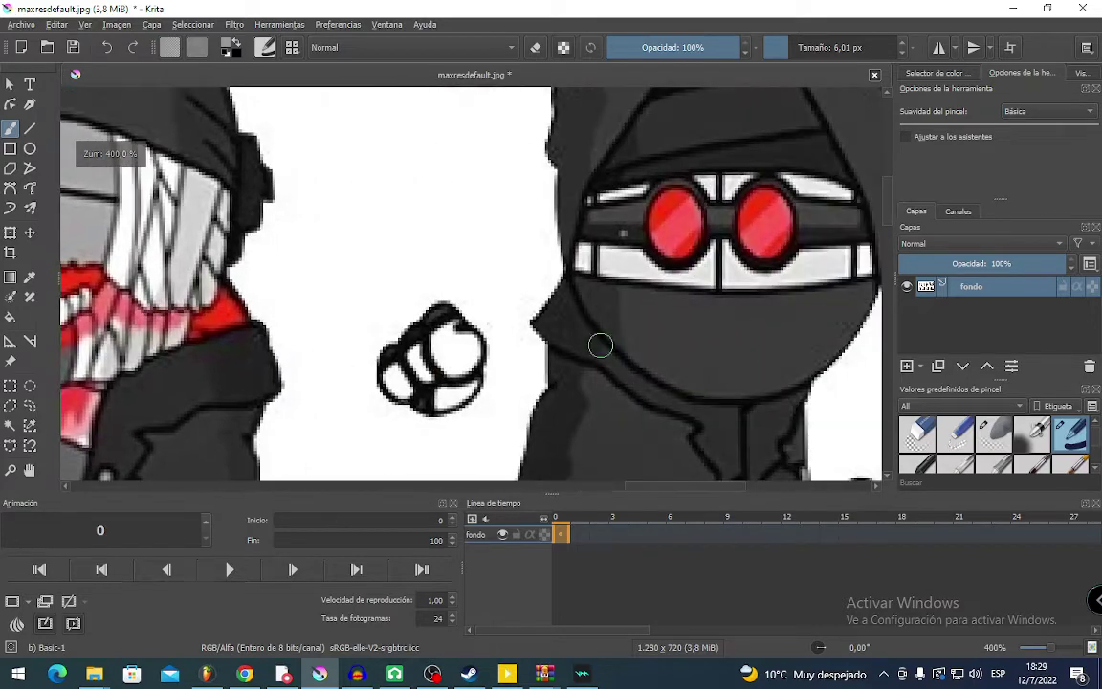
scroll(565, 314, "down", 2)
left_click_drag(559, 316, 645, 324)
scroll(648, 314, "up", 1)
scroll(619, 354, "down", 3)
left_click_drag(433, 383, 358, 359)
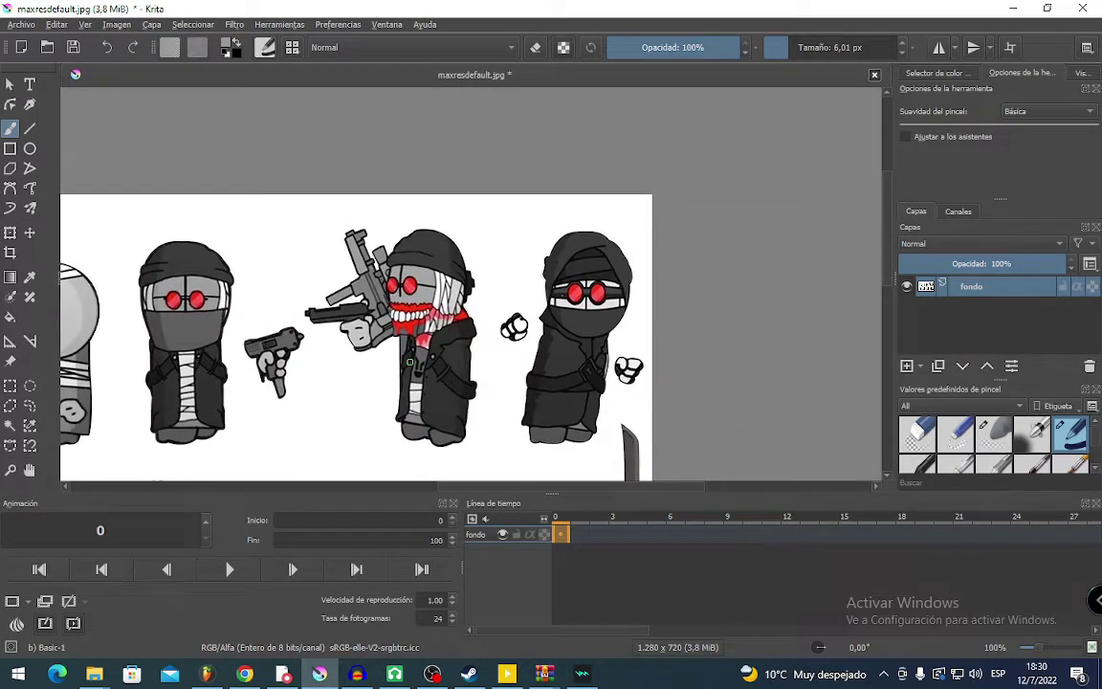
Compare the fourth and fifth upper-row characters' outfits, including the fifth one's chest detail, against the full lineup.
scroll(410, 362, "left", 3)
scroll(426, 346, "down", 2)
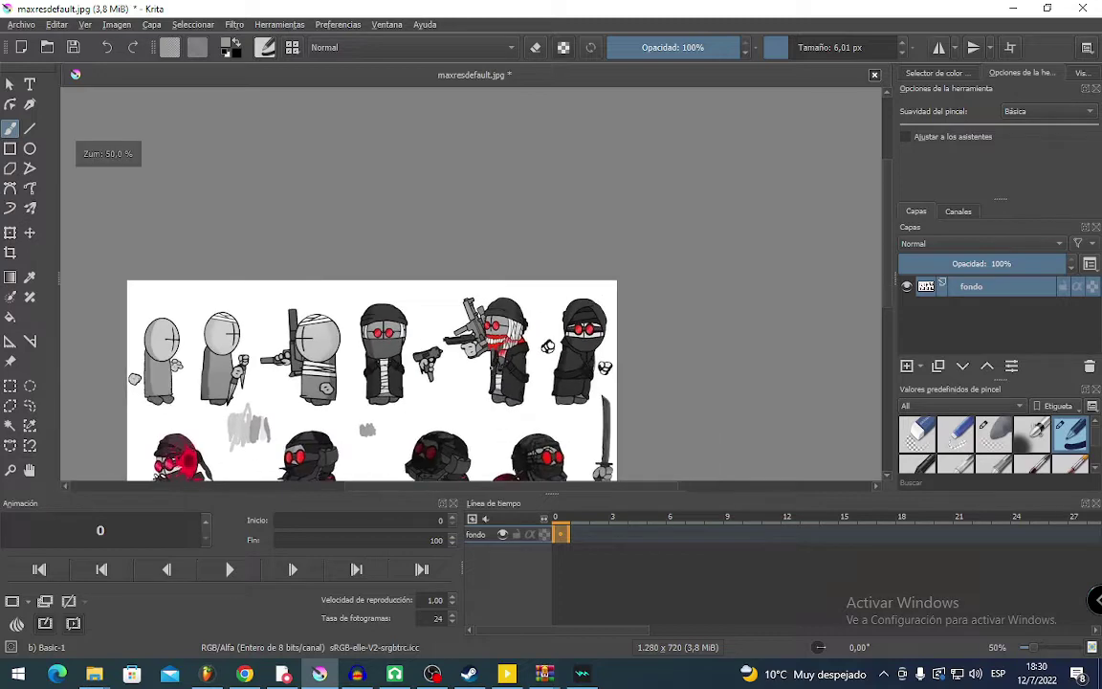
scroll(547, 346, "up", 2)
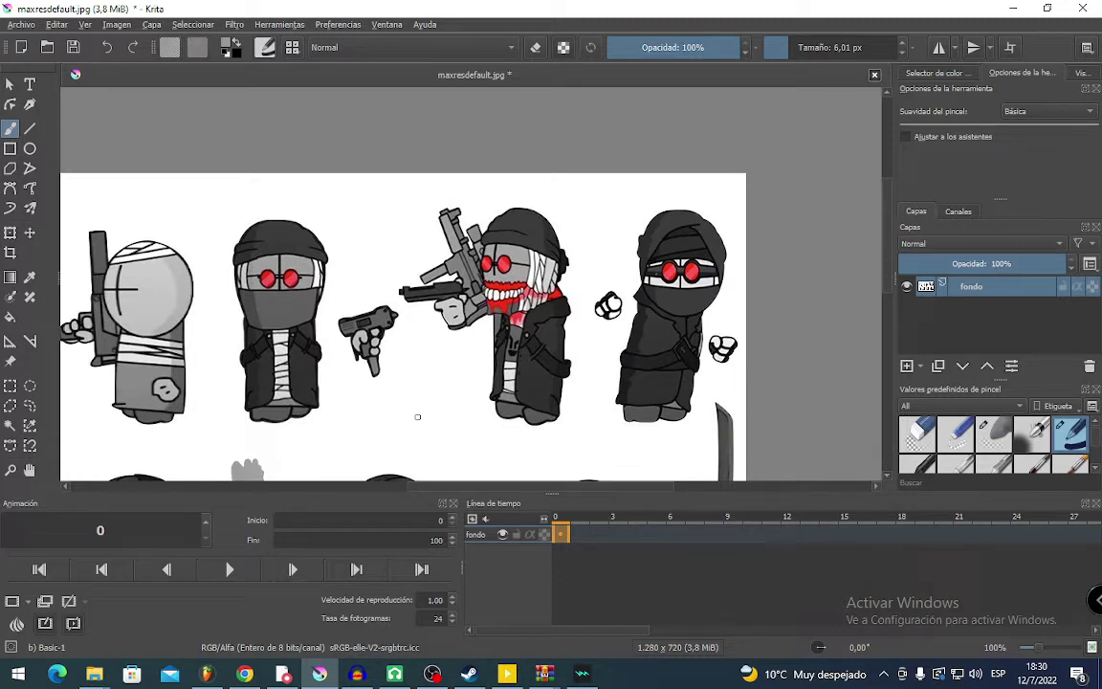
scroll(417, 417, "left", 2)
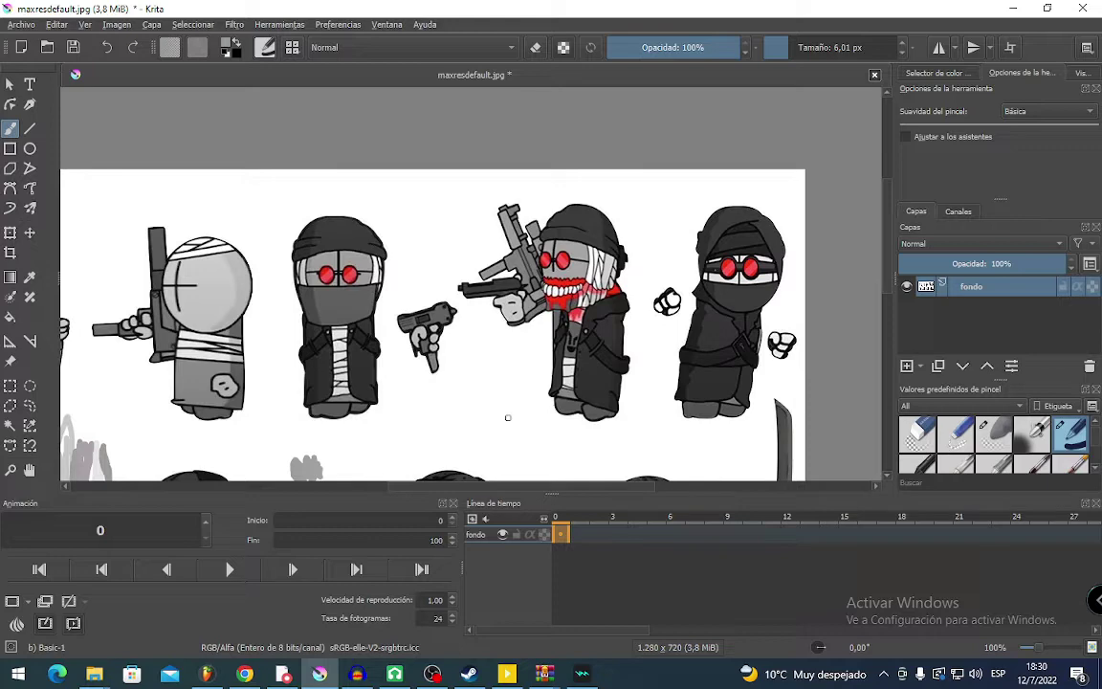
scroll(516, 409, "up", 6)
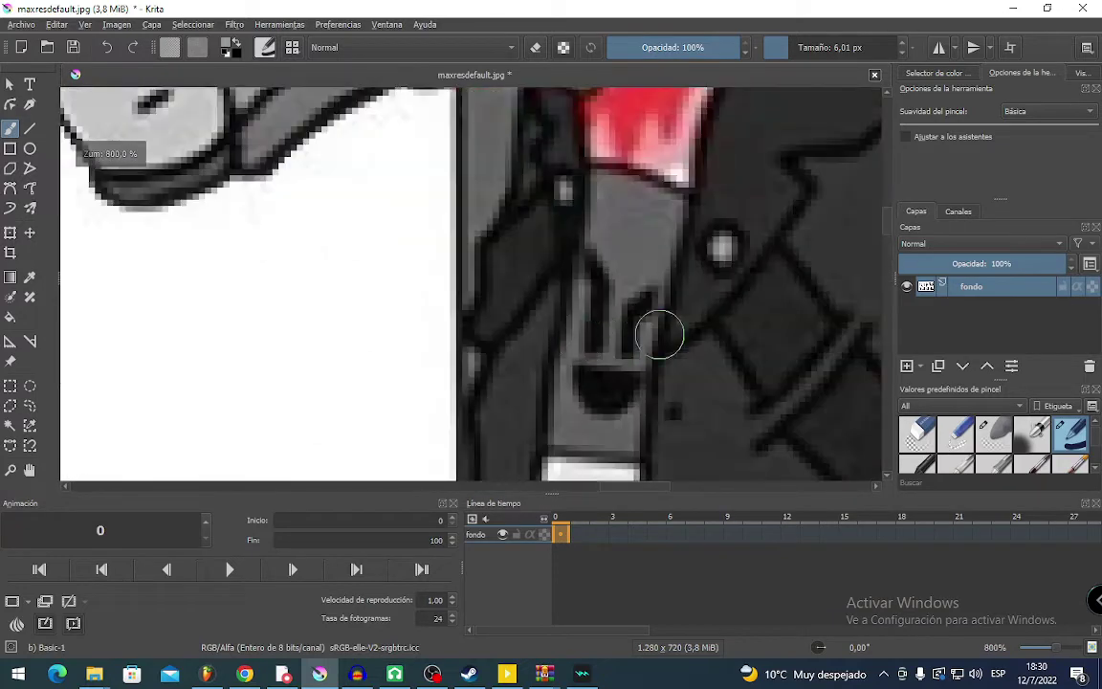
scroll(659, 332, "down", 3)
scroll(632, 391, "down", 3)
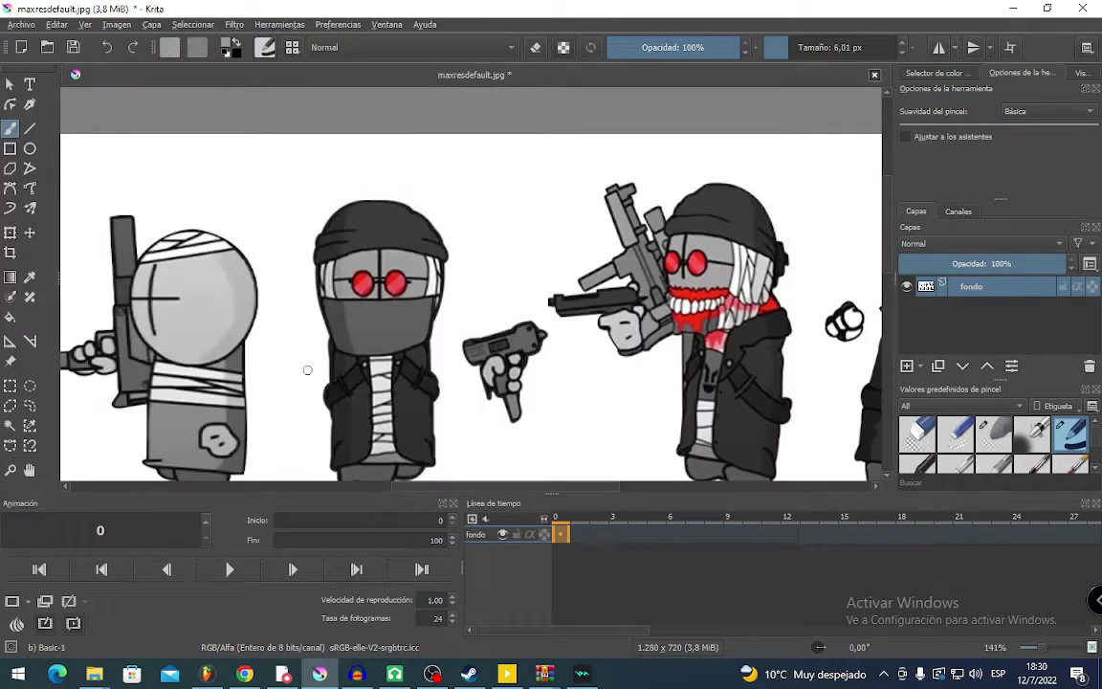
scroll(327, 389, "up", 3)
scroll(492, 399, "down", 2)
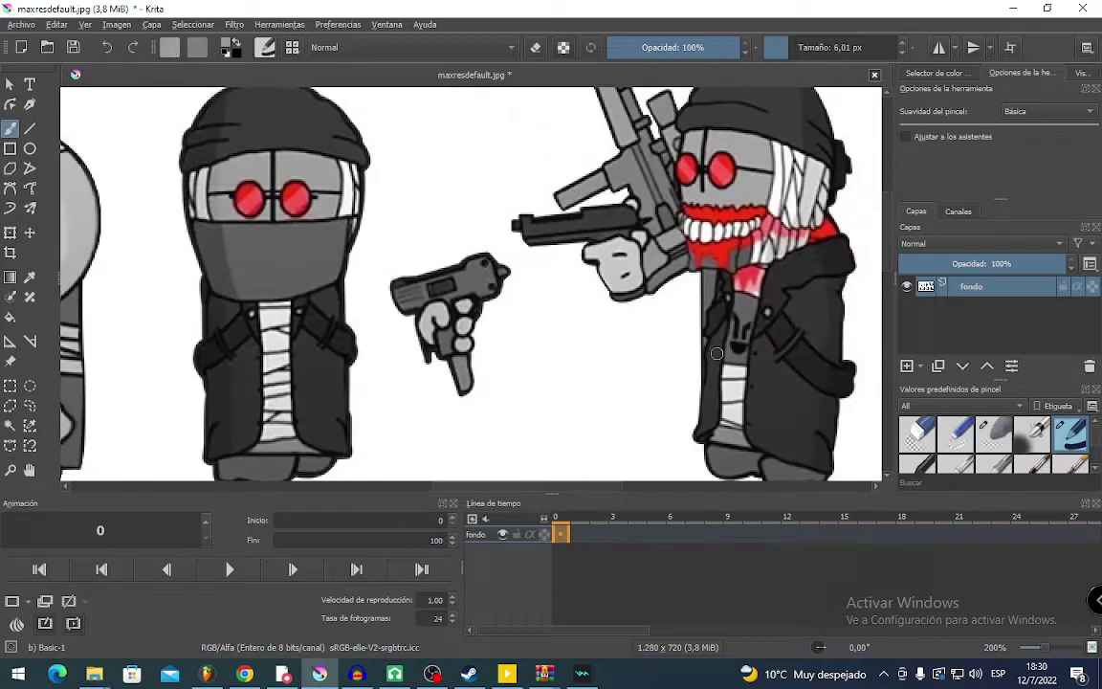
scroll(601, 440, "down", 2)
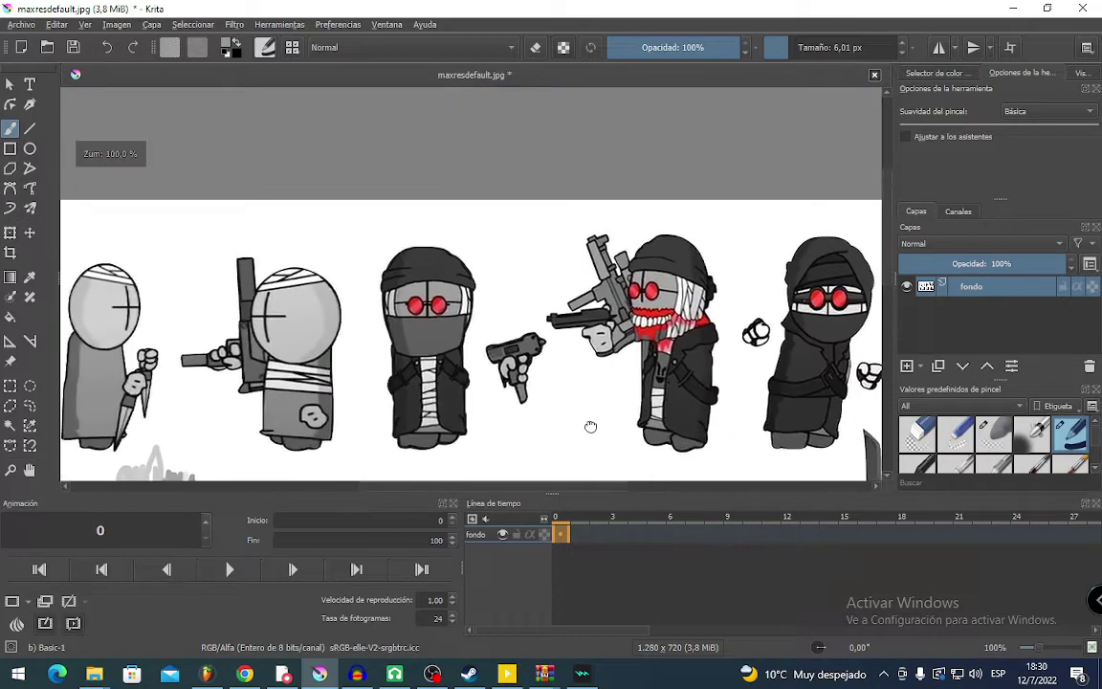
scroll(590, 427, "down", 2)
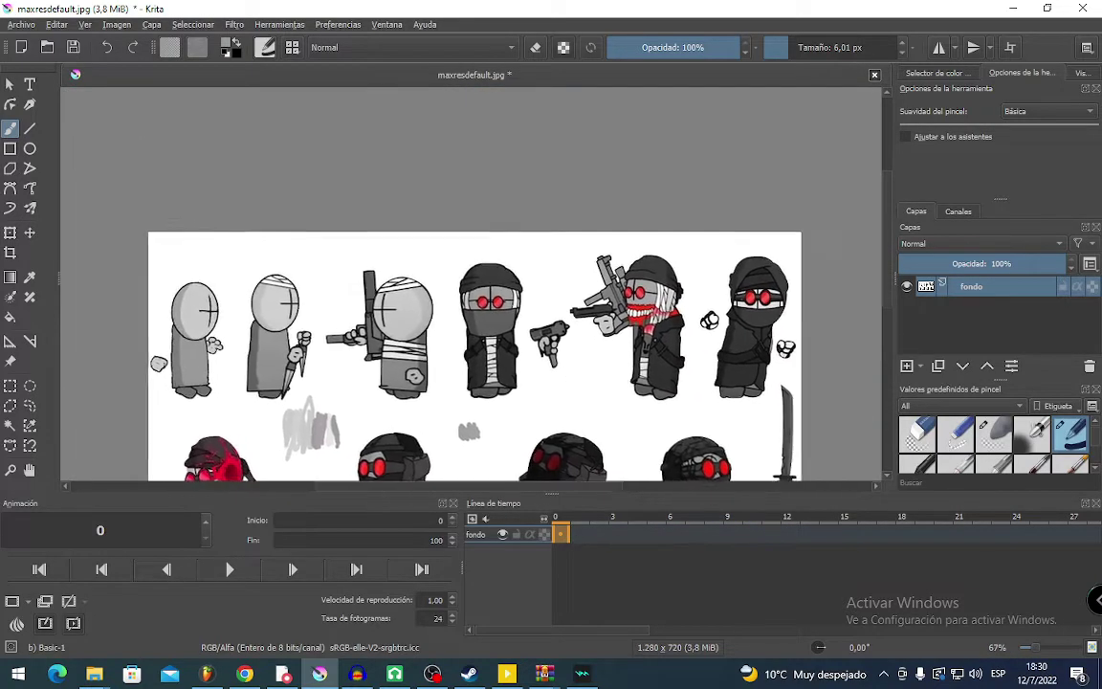
scroll(571, 374, "up", 3)
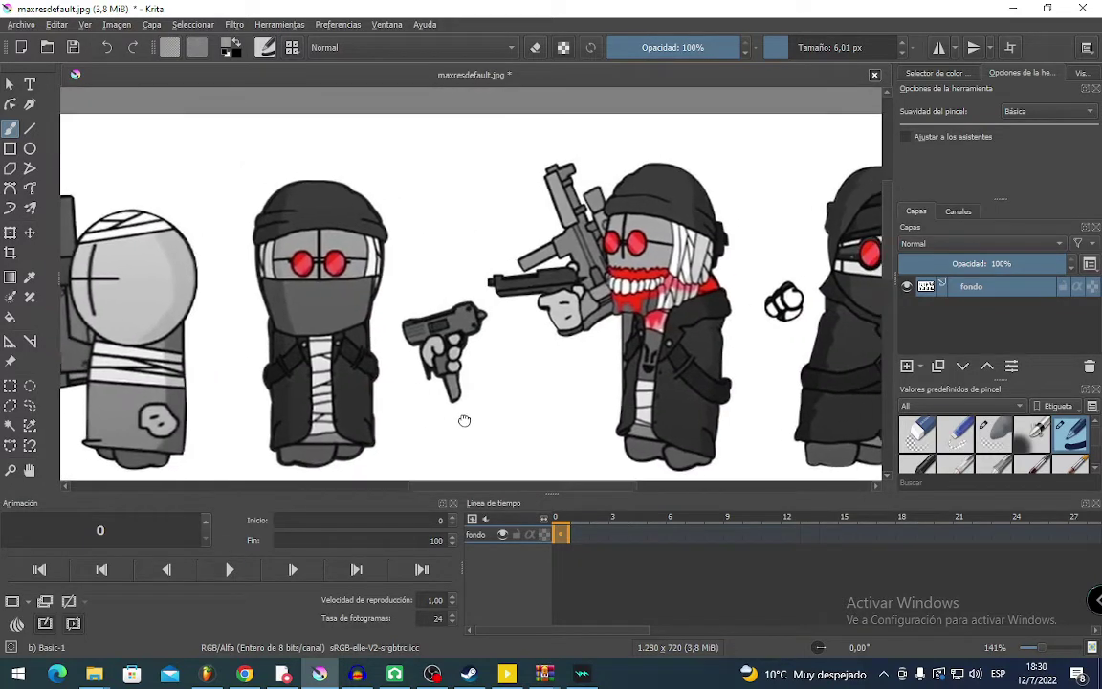
left_click_drag(464, 420, 432, 418)
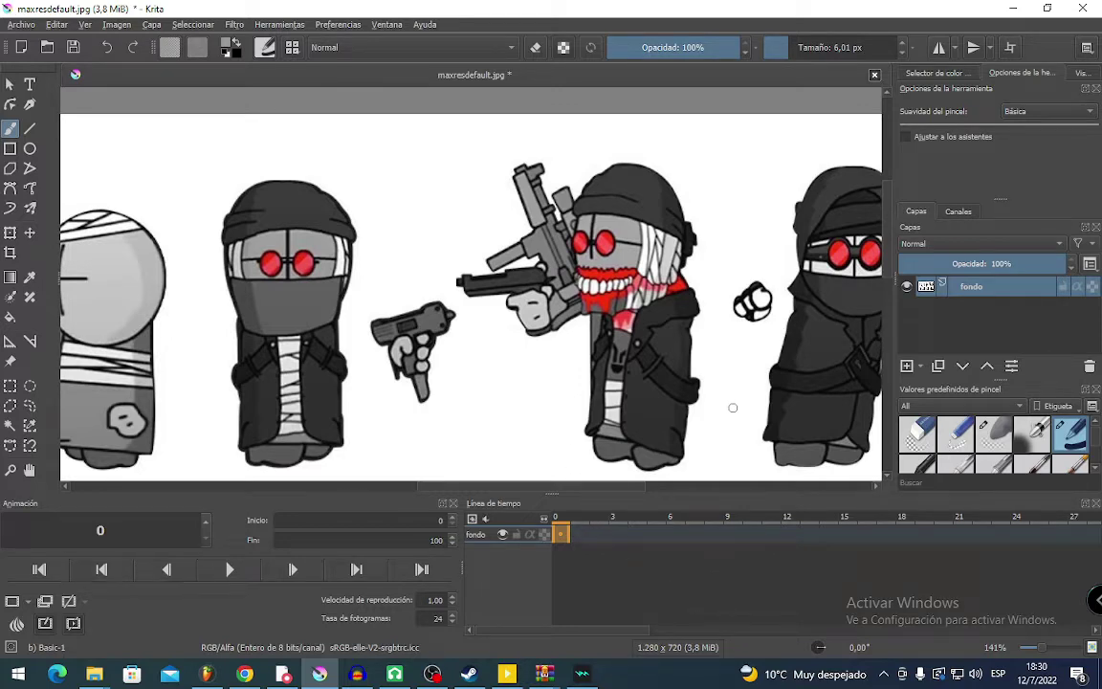
scroll(732, 408, "down", 3)
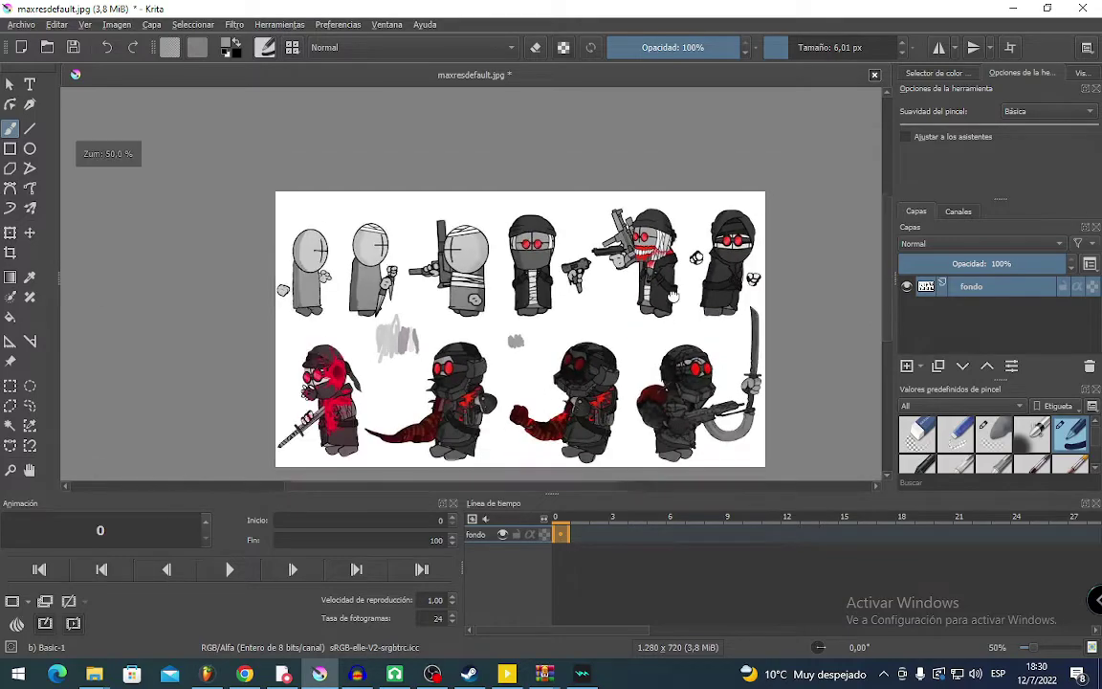
Examine the lower-row character with the rifle and sword and the upper-row coats above it at close range.
scroll(675, 298, "up", 3)
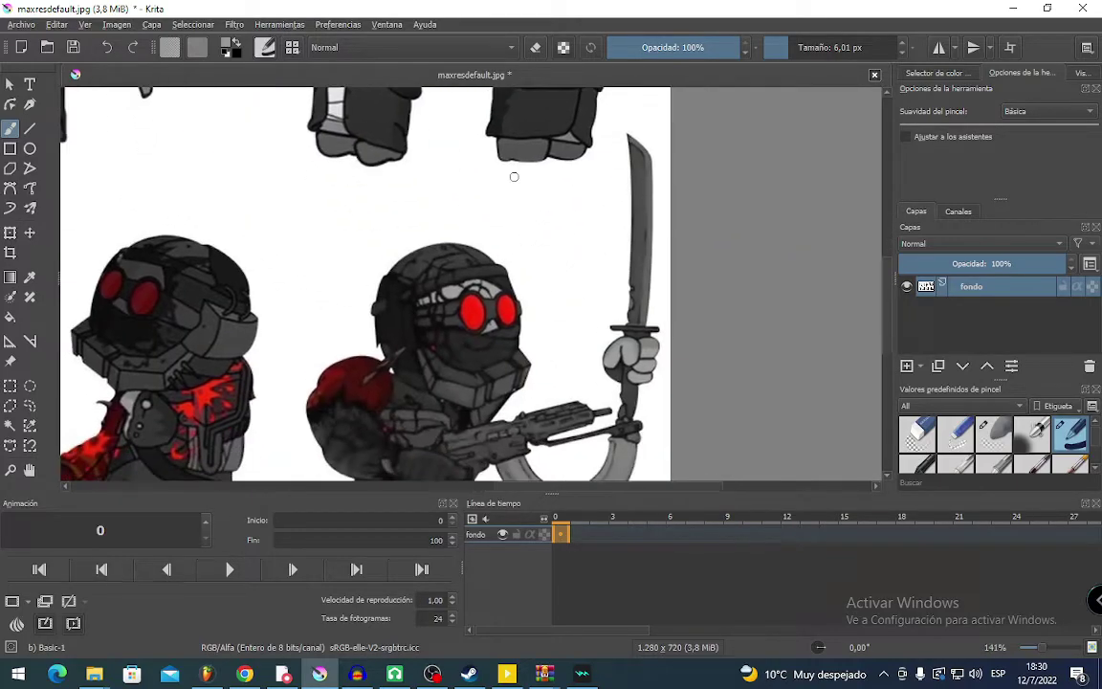
scroll(513, 177, "down", 1)
left_click_drag(513, 177, 629, 211)
scroll(527, 228, "down", 1)
left_click_drag(527, 230, 582, 313)
Switch to Chrome and open the video "Madness Combat 9.5 (complete)" from the Krinkels channel's uploads.
left_click(245, 673)
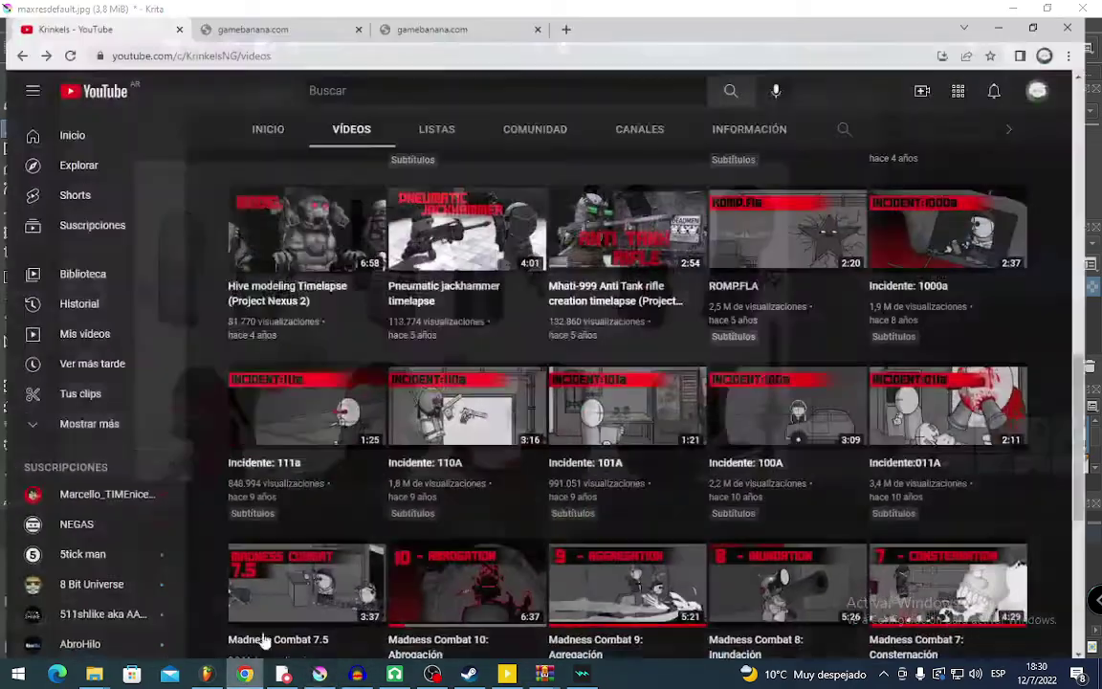
scroll(315, 320, "up", 10)
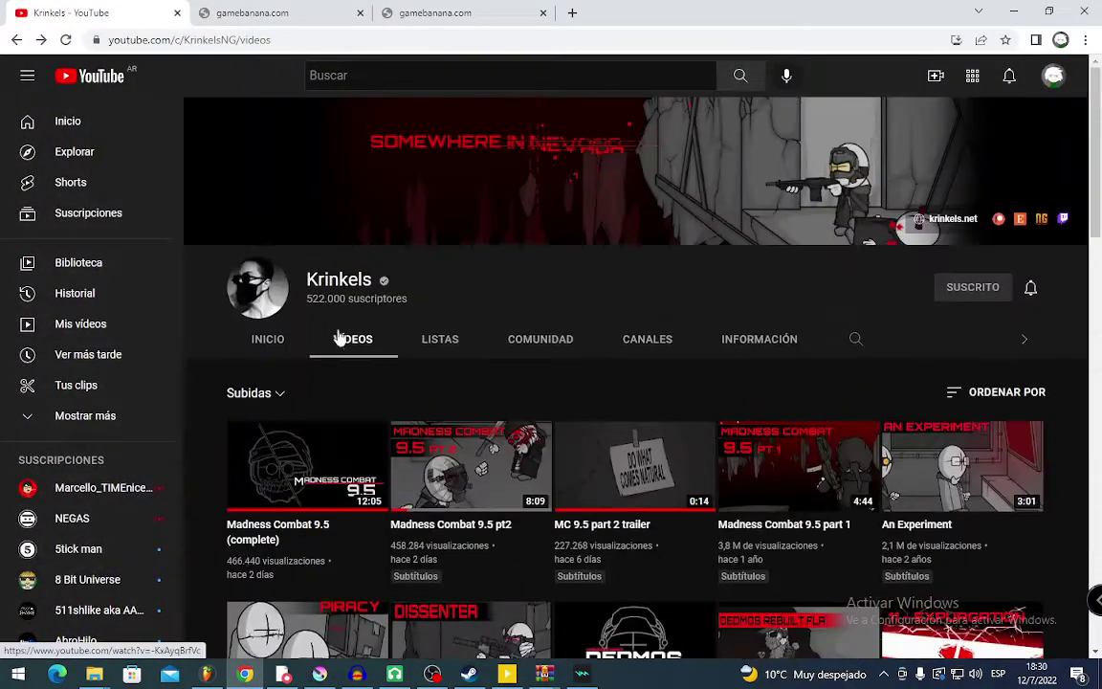
left_click(335, 458)
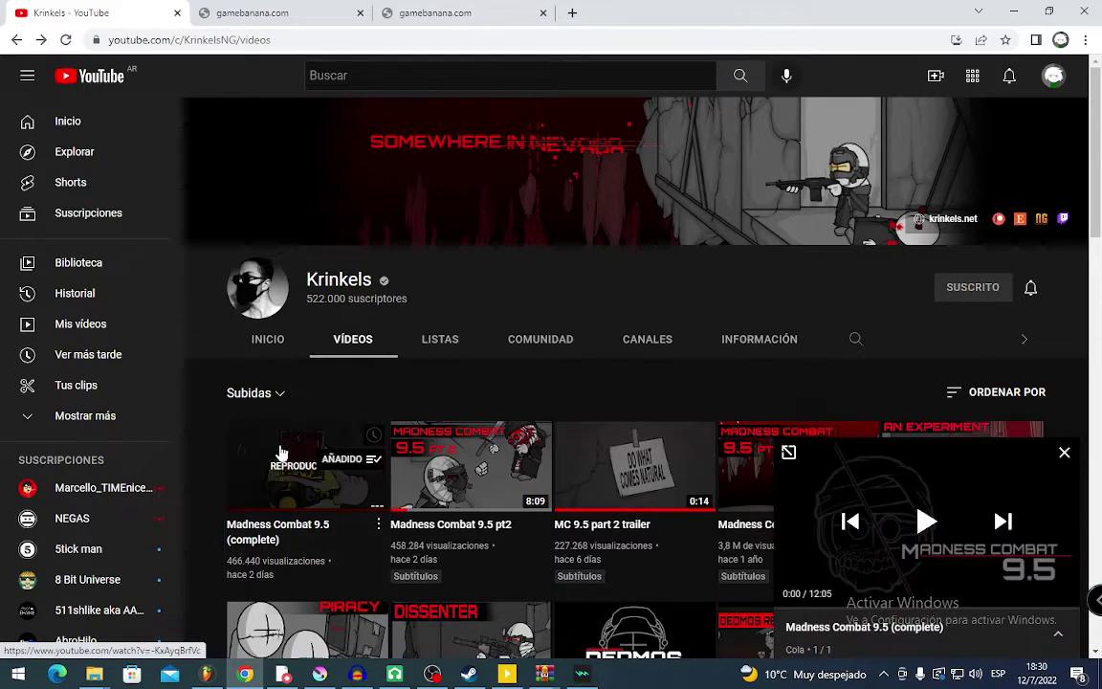
left_click(282, 452)
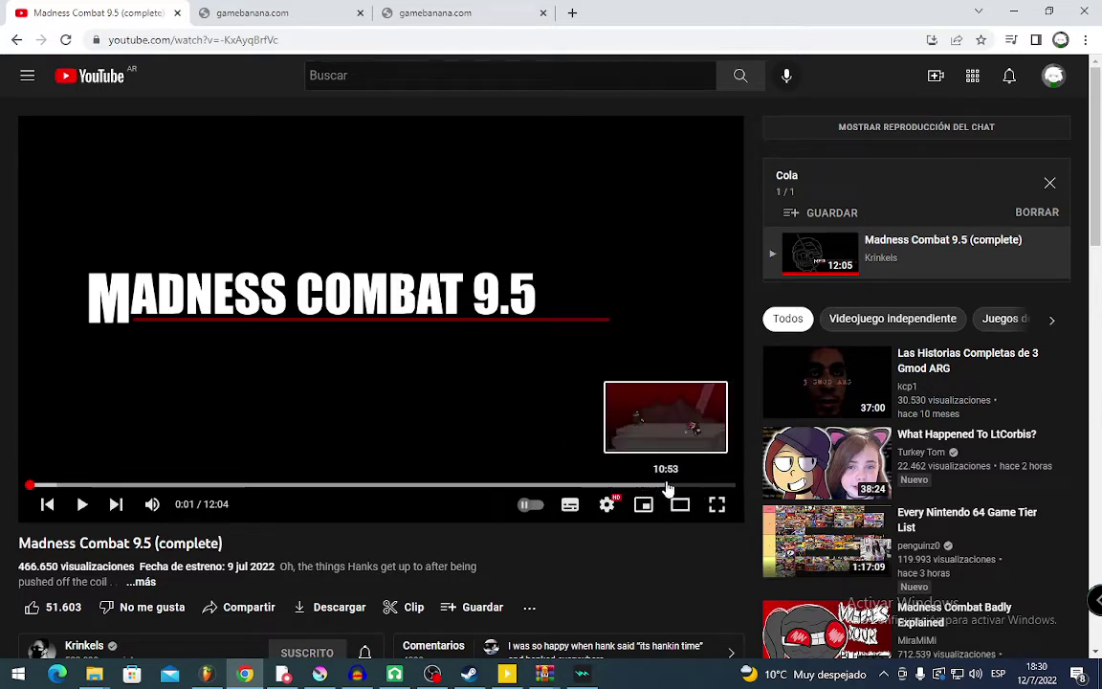
View the fight scene full screen from 10:53 and pause it at 10:56 with both characters facing each other.
left_click(667, 486)
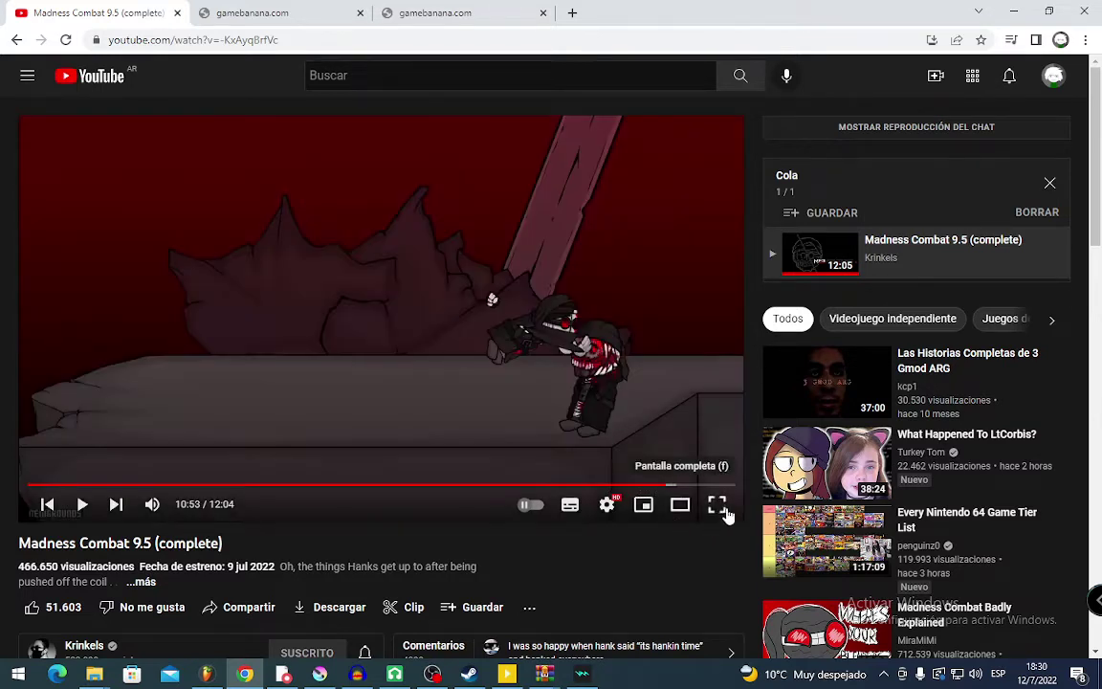
left_click(717, 505)
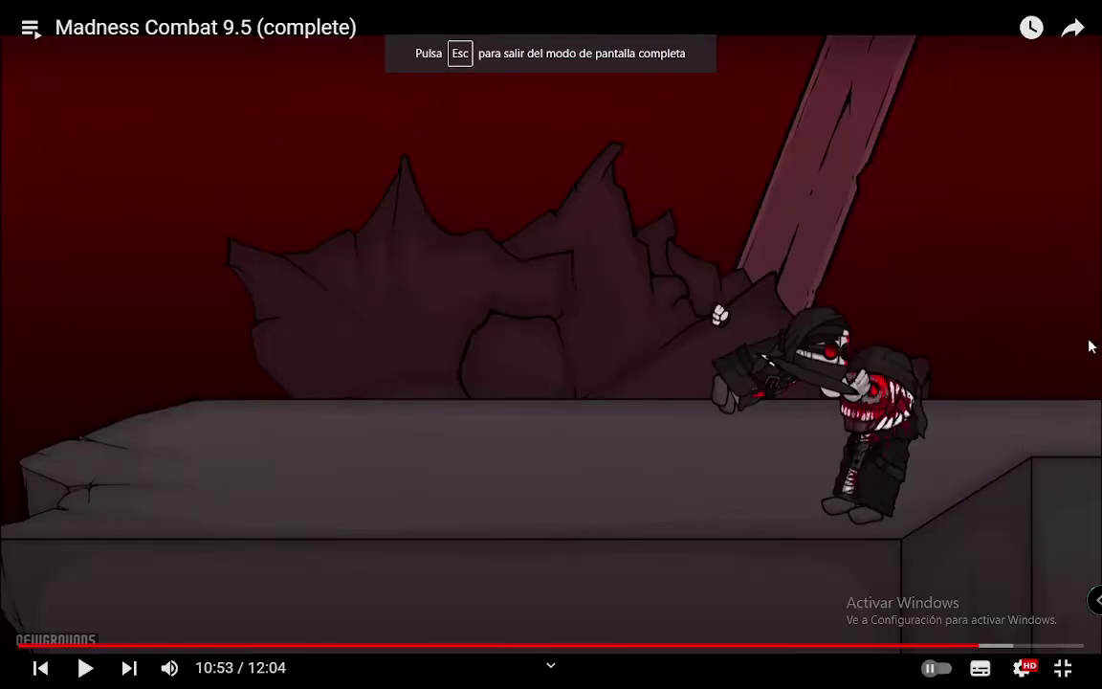
left_click(894, 376)
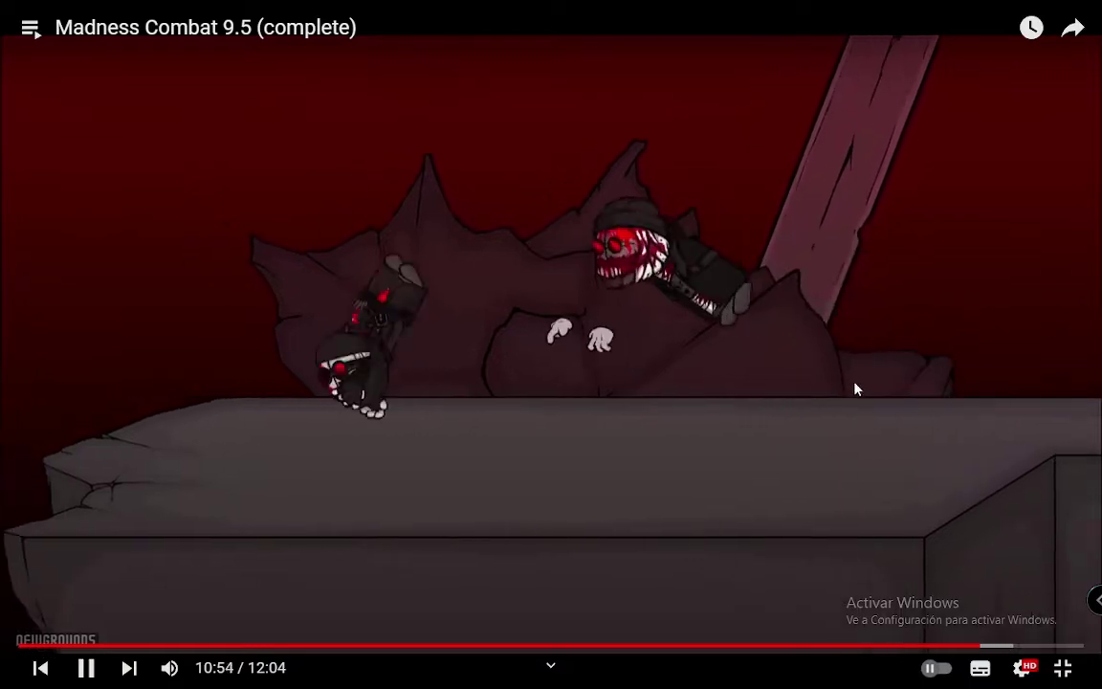
left_click(844, 390)
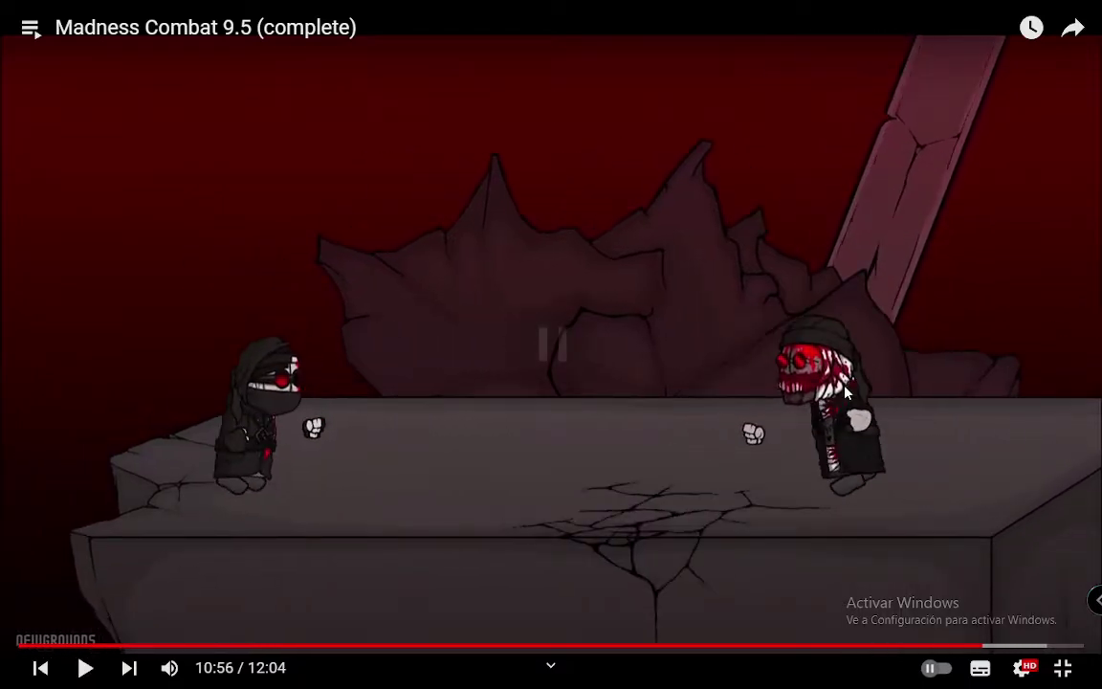